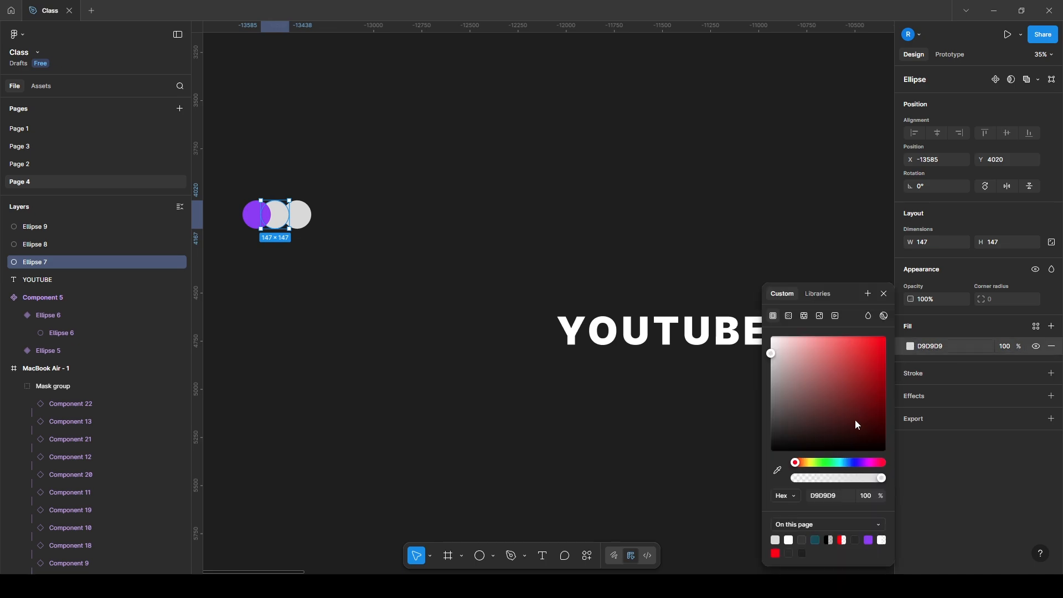
Fill the middle circle with teal 154C5B and the circle on its right with red FF0000
click(816, 540)
click(353, 259)
click(305, 216)
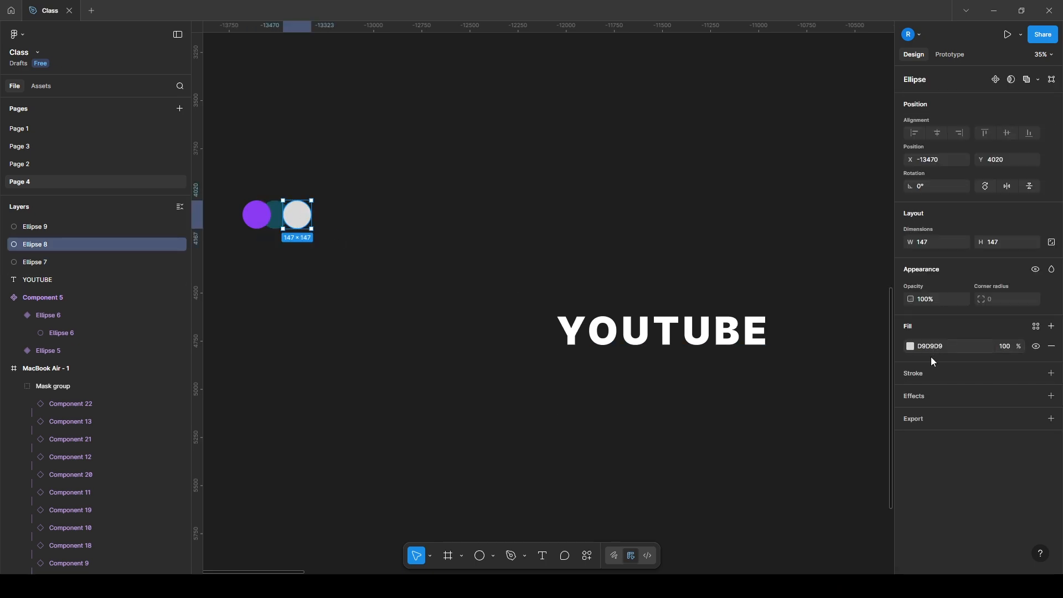
click(911, 348)
click(775, 553)
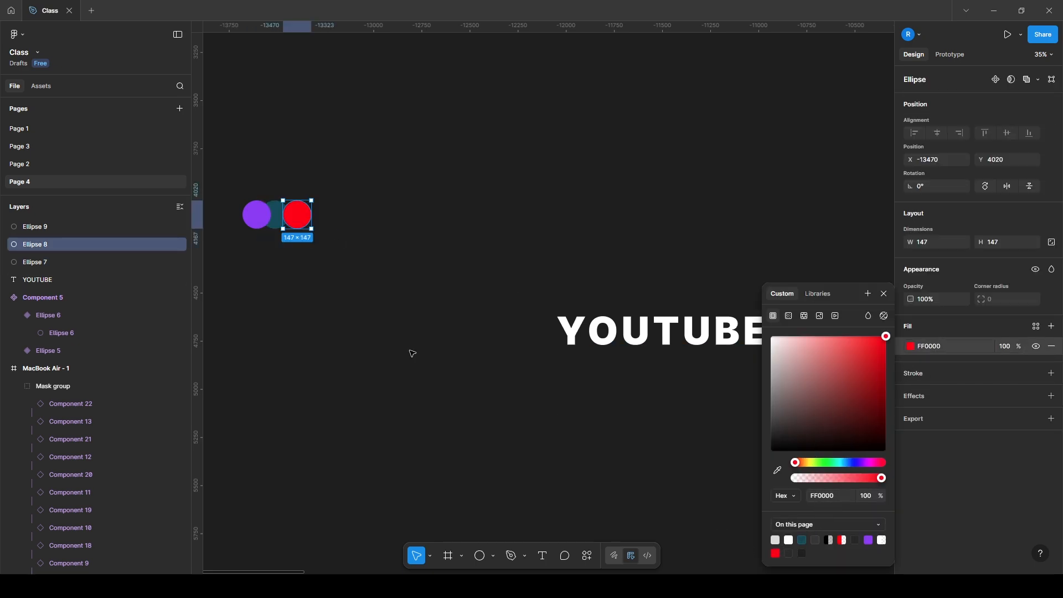
Apply a uniform layer blur of about 112.3 to all three coloured circles
drag(405, 262, 238, 181)
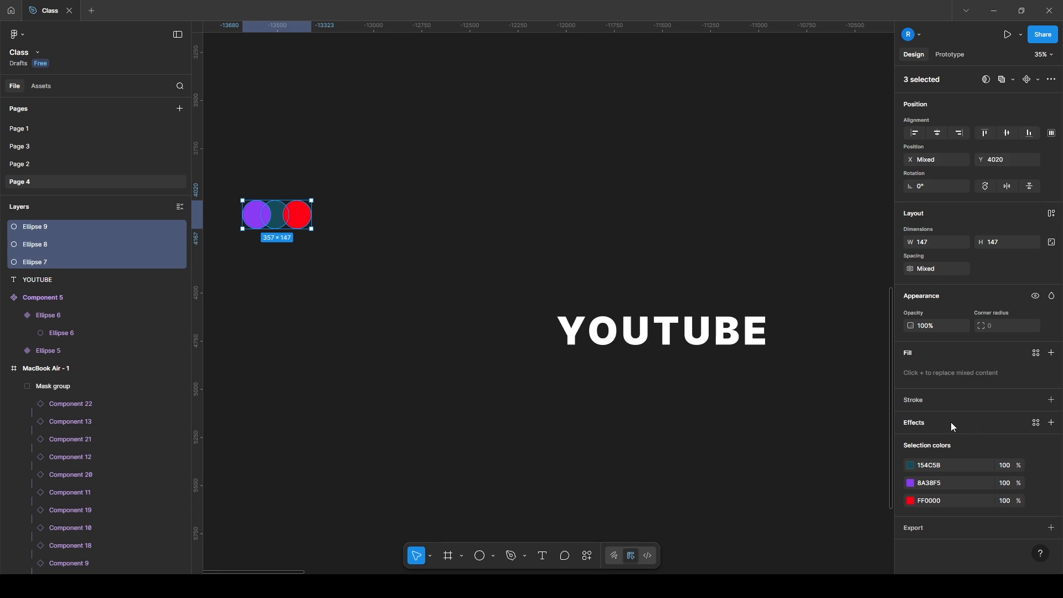
click(1052, 423)
click(803, 445)
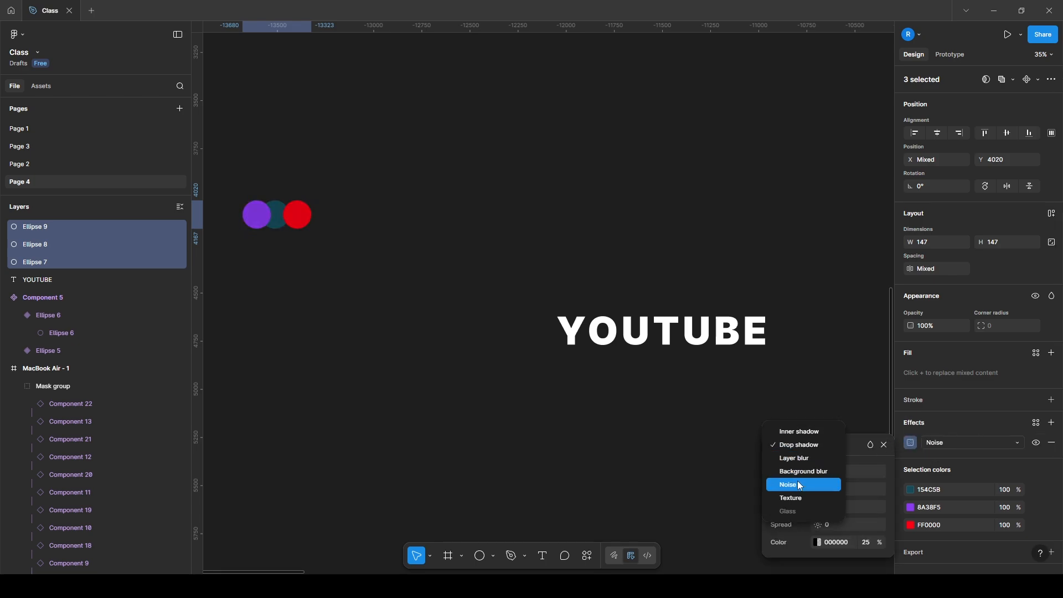
click(797, 458)
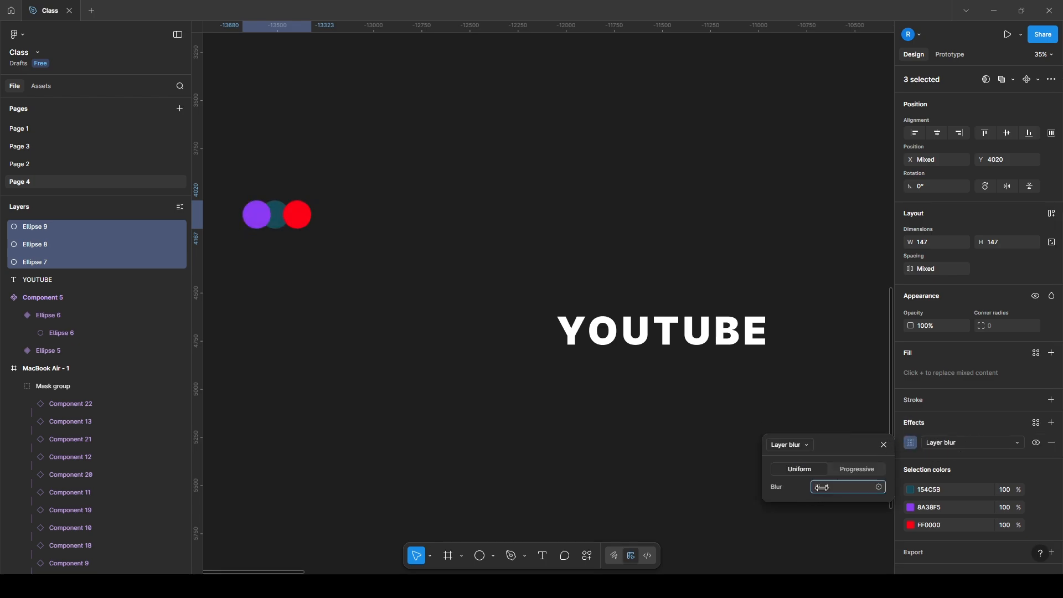
drag(822, 487, 870, 487)
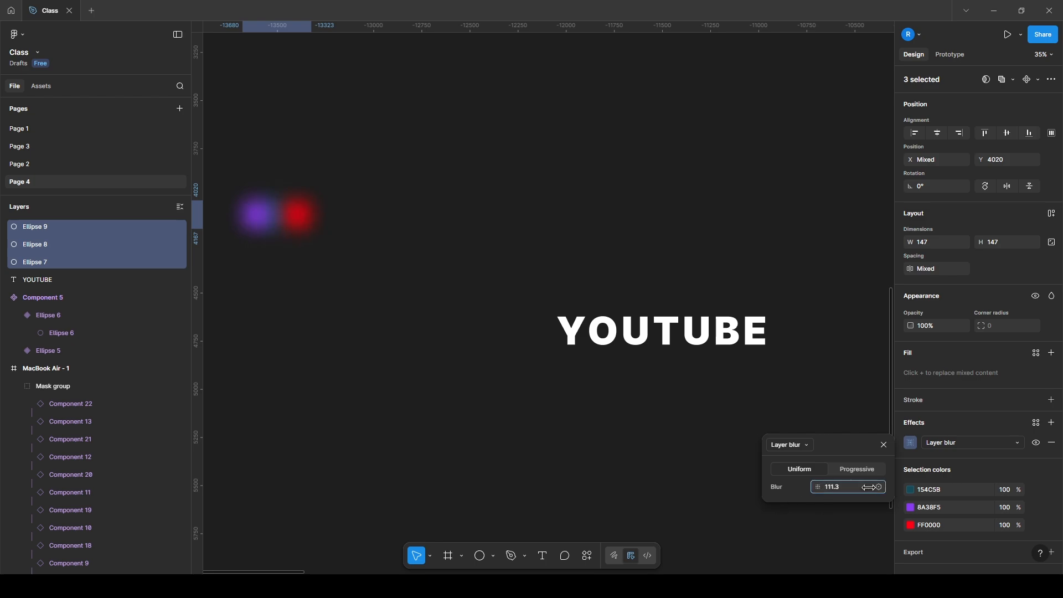
Reposition the red and purple circles side by side so they overlap slightly below the teal circle
click(385, 308)
drag(404, 257, 595, 289)
scroll(477, 254, up, 3)
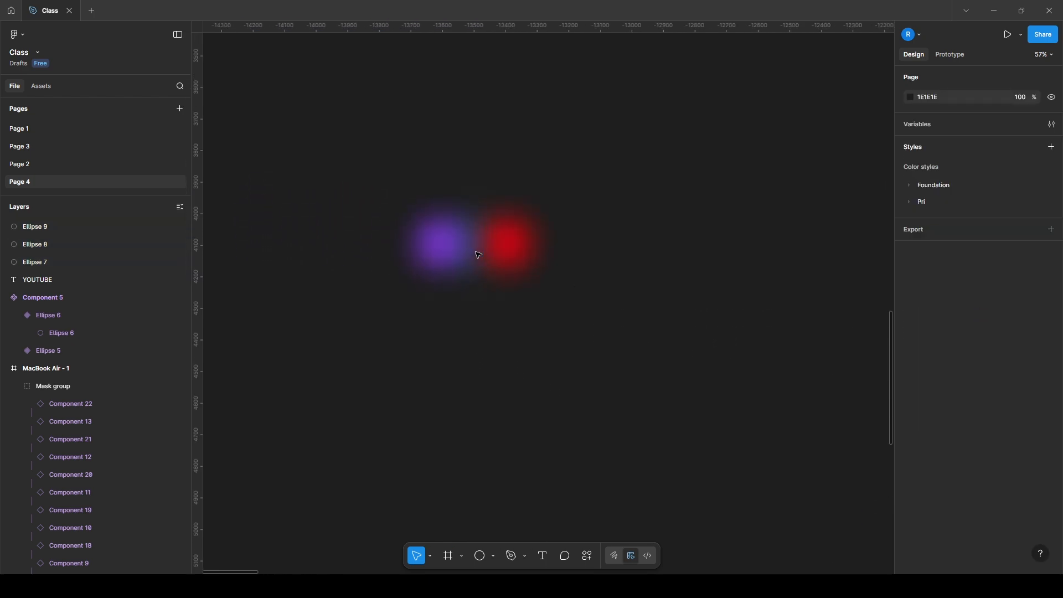
drag(510, 255, 487, 264)
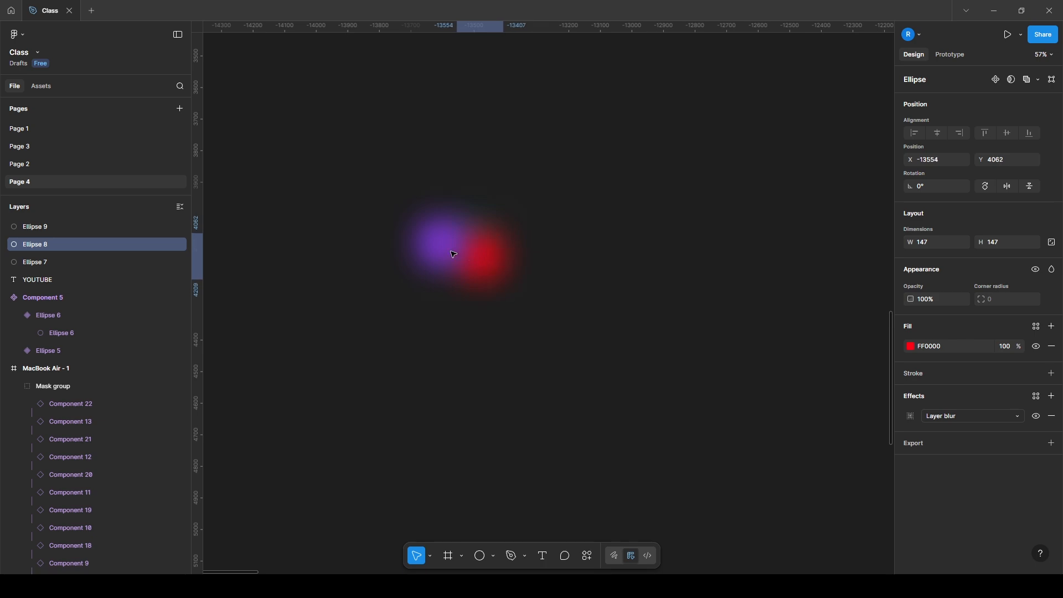
drag(430, 244, 492, 264)
click(489, 263)
Change the teal circle's fill to bright yellow F6FF00
click(469, 222)
click(911, 346)
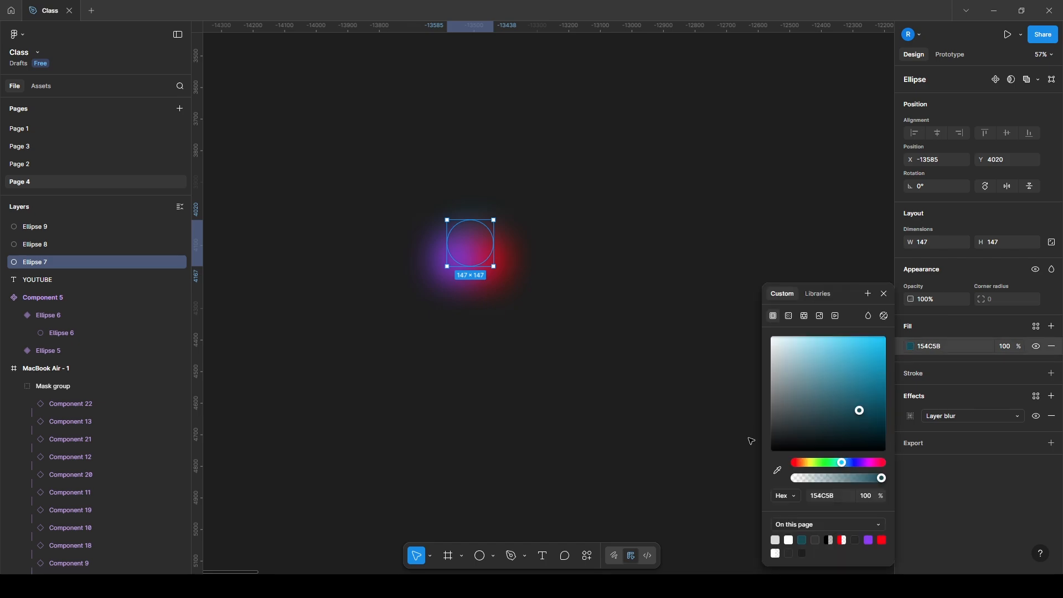
drag(815, 464, 811, 466)
drag(858, 381, 908, 314)
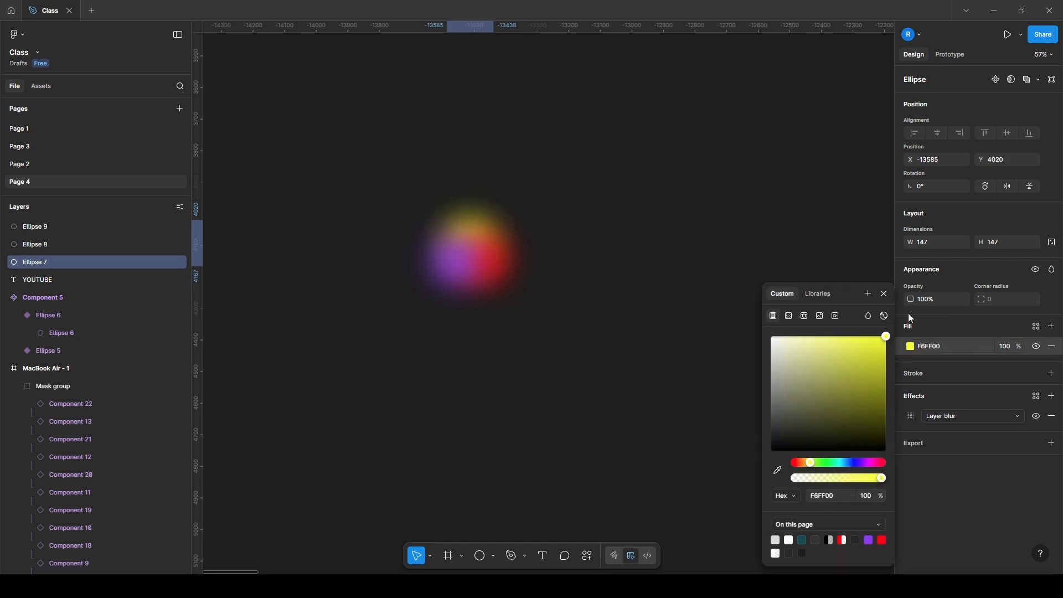
click(885, 295)
Wrap the three blurred circles together in a frame
drag(598, 189, 316, 368)
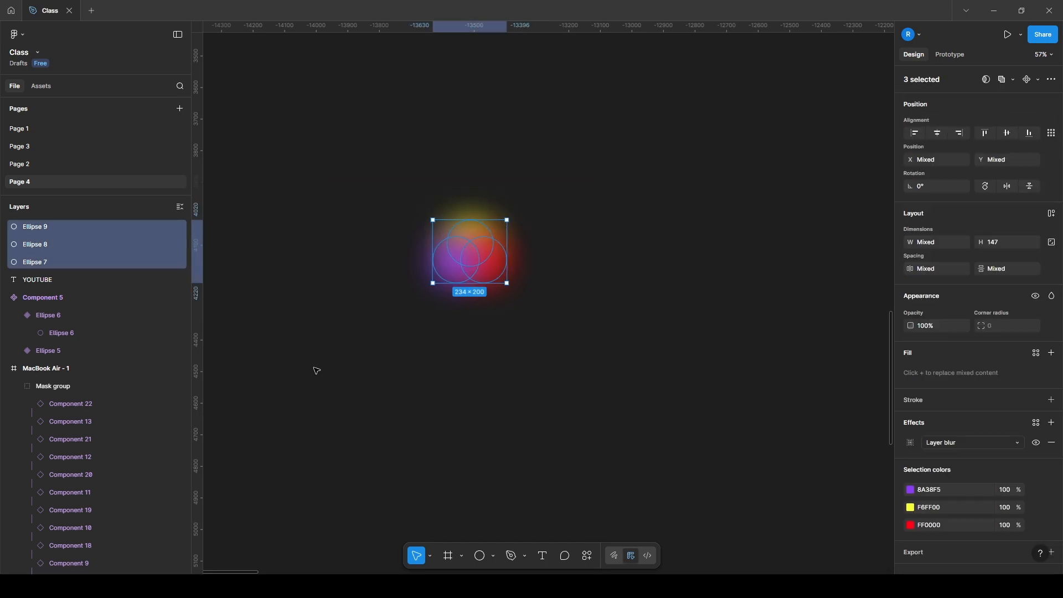
right_click(482, 263)
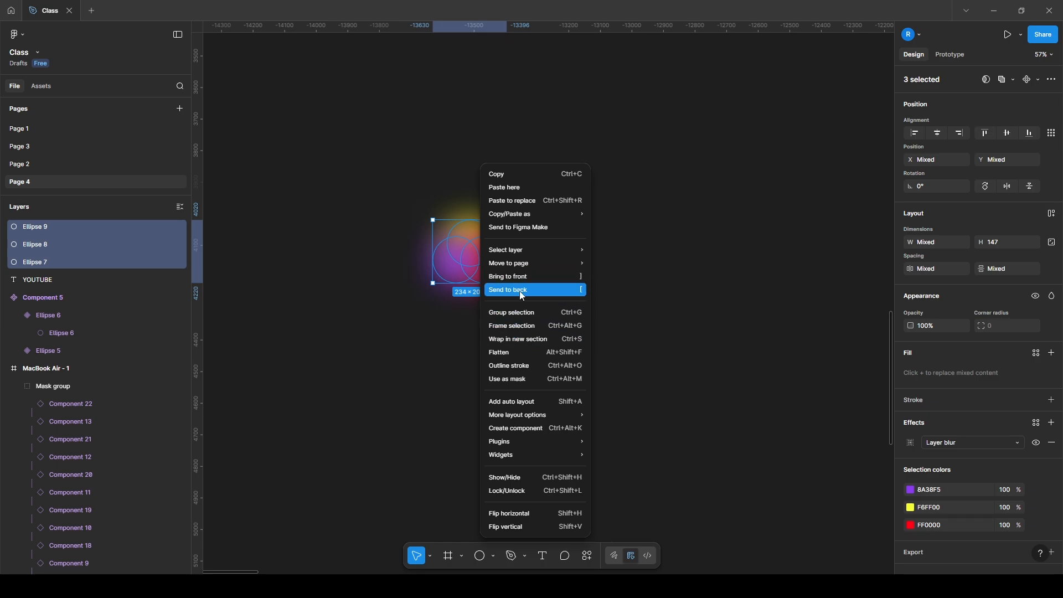
click(487, 327)
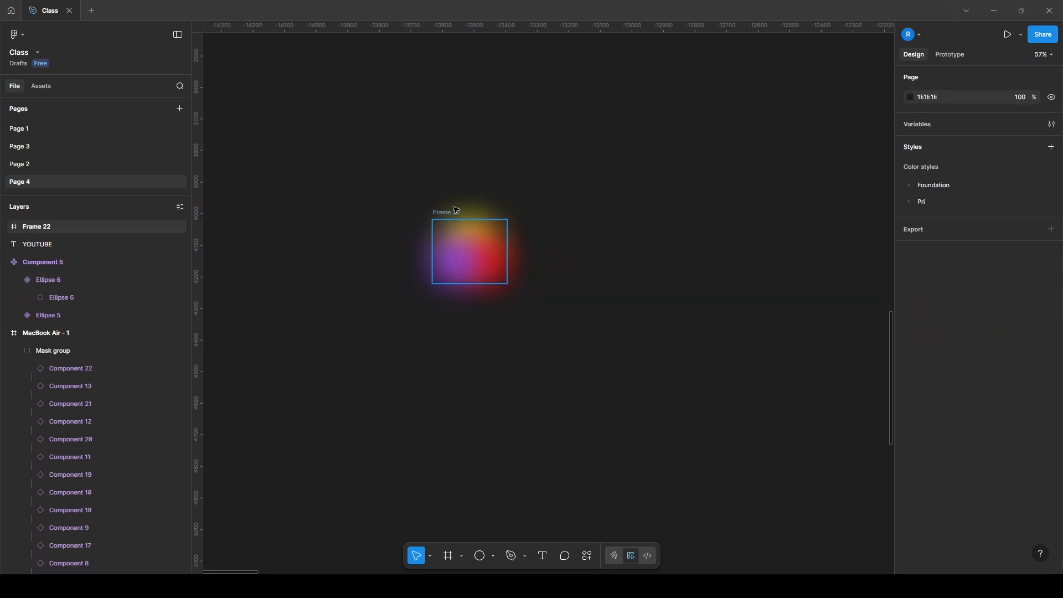
Enlarge the three circles inside the frame together to about 322 × 276 overall, extending past the frame's edges
click(460, 239)
shift+click(460, 226)
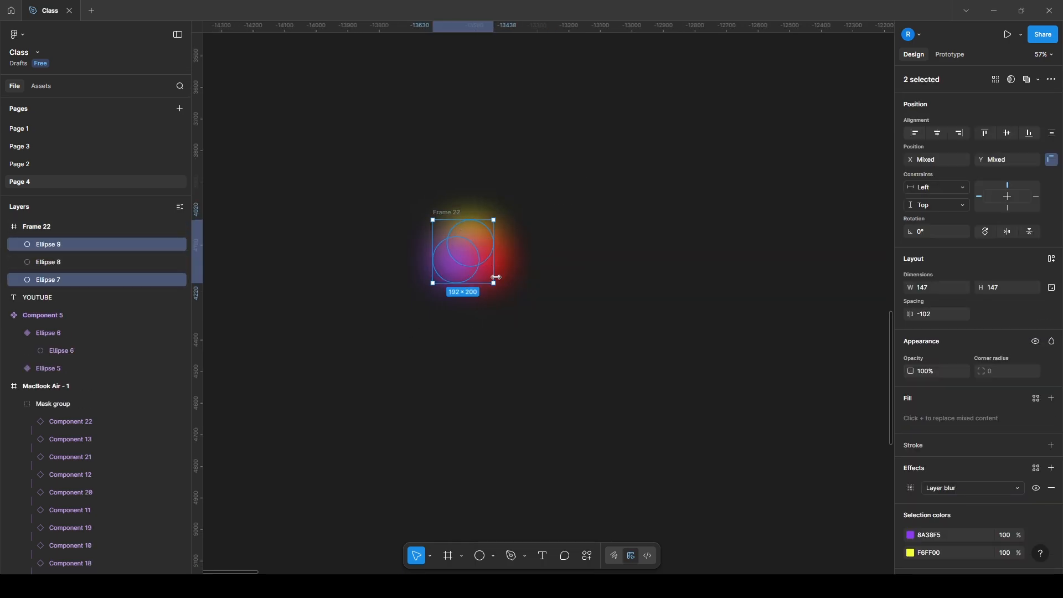
shift+click(487, 277)
drag(507, 285, 520, 295)
click(634, 246)
Increase the uniform layer blur on all three circles inside the frame
click(439, 214)
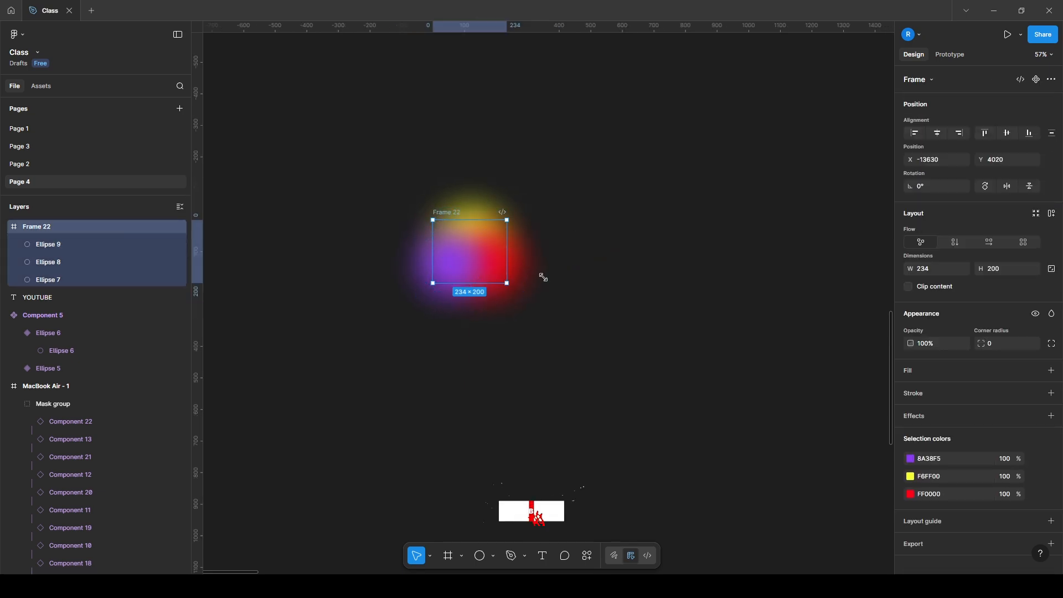
click(71, 280)
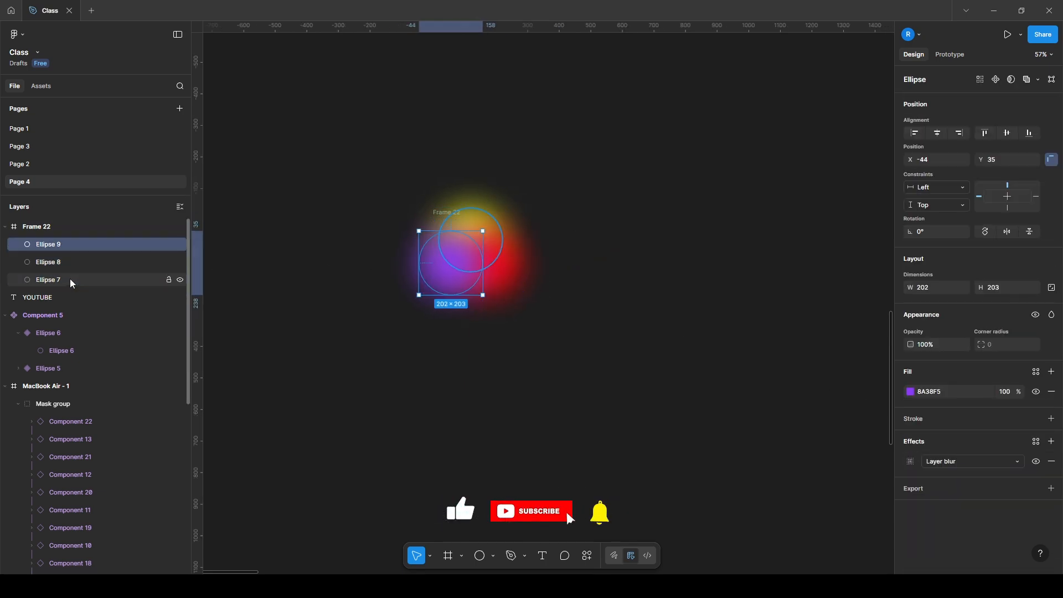
shift+click(62, 244)
scroll(907, 457, down, 2)
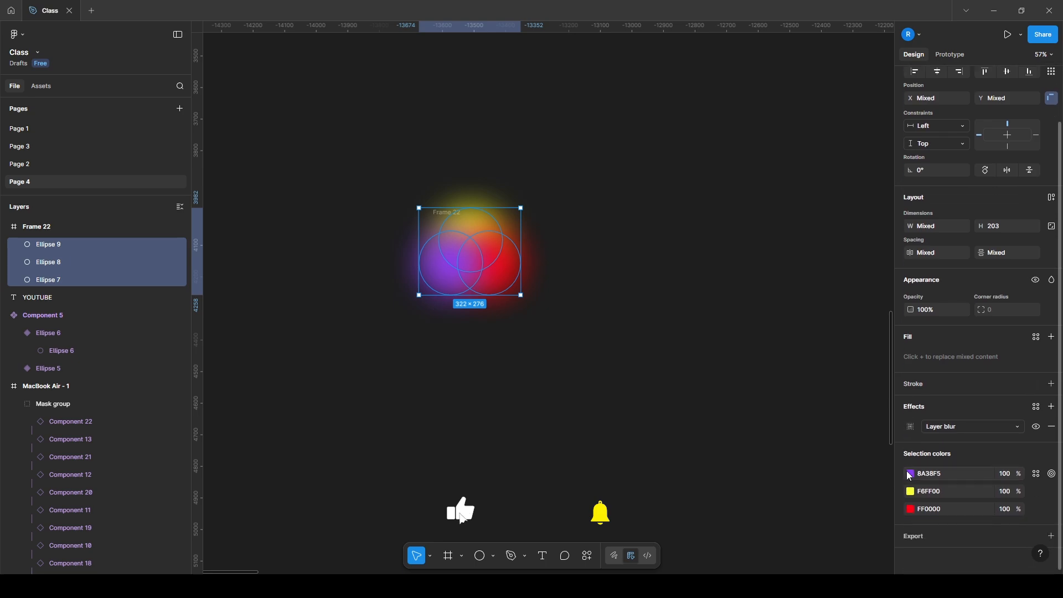
click(910, 427)
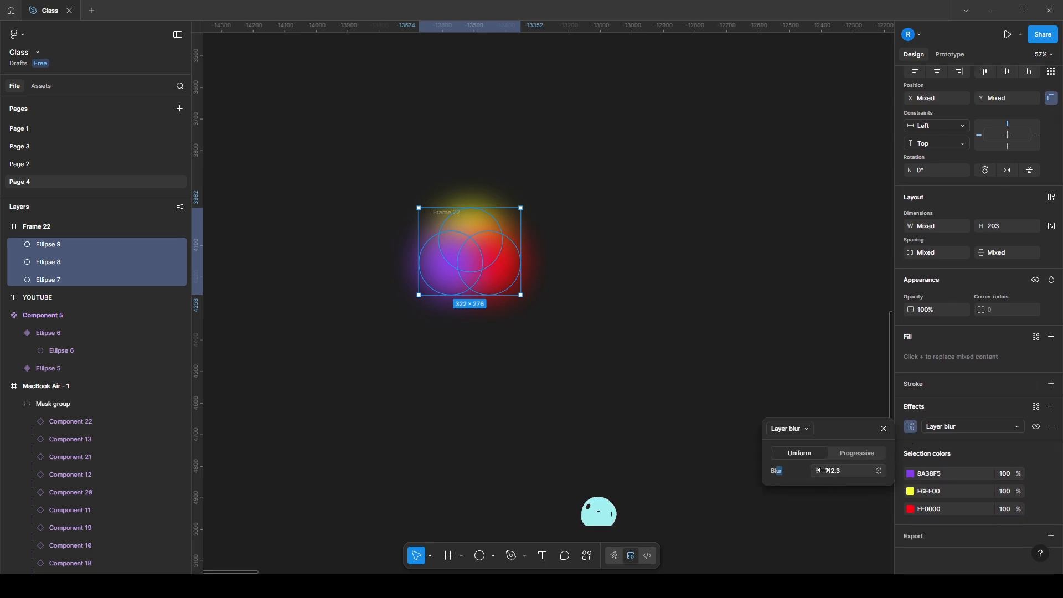
drag(818, 470, 843, 470)
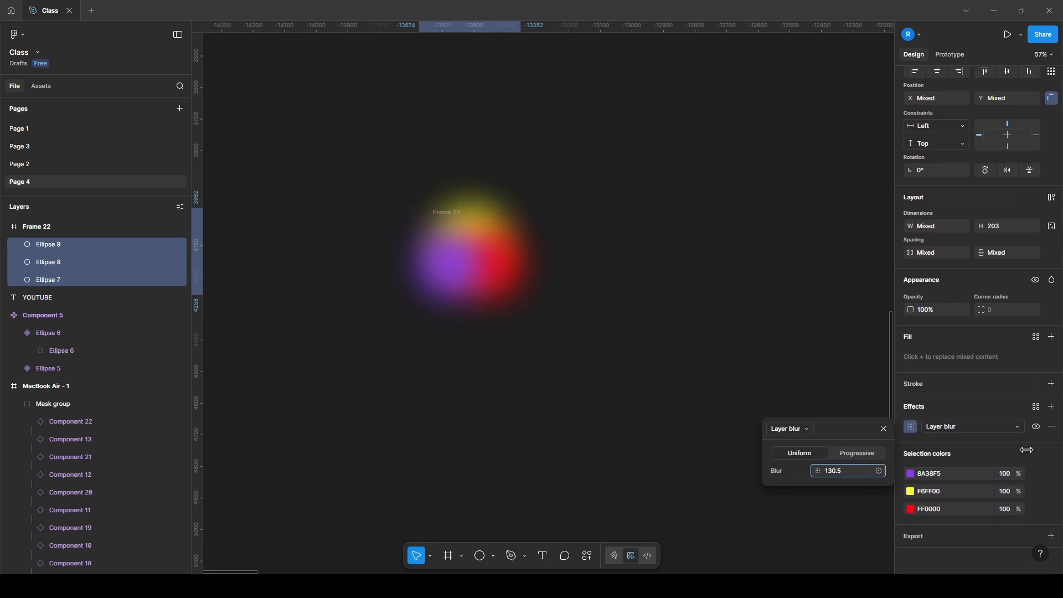
click(965, 383)
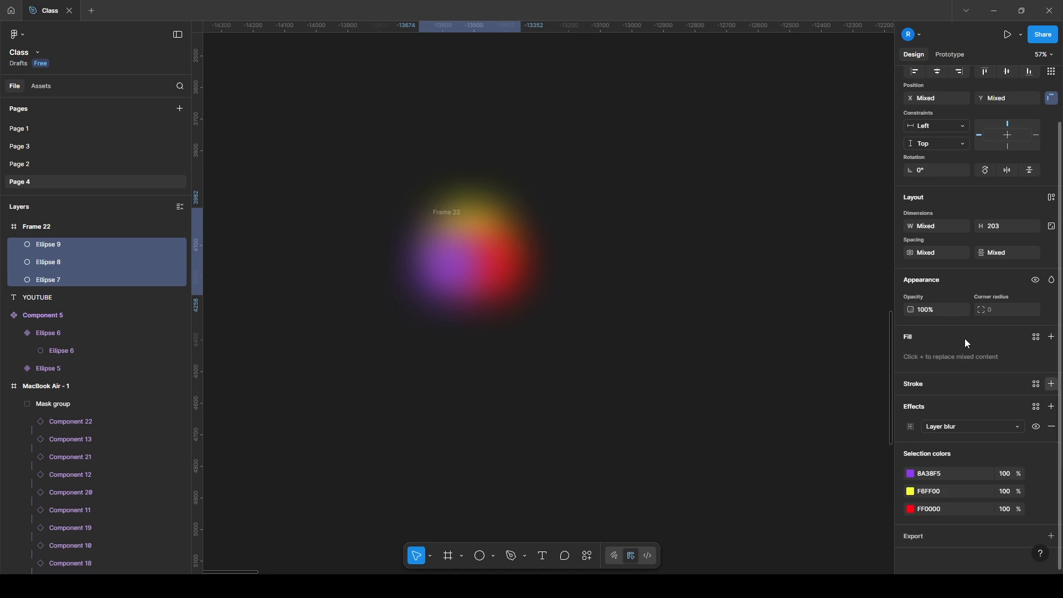
Duplicate the circle frame directly below the original with a gap of about 56
click(687, 266)
click(446, 215)
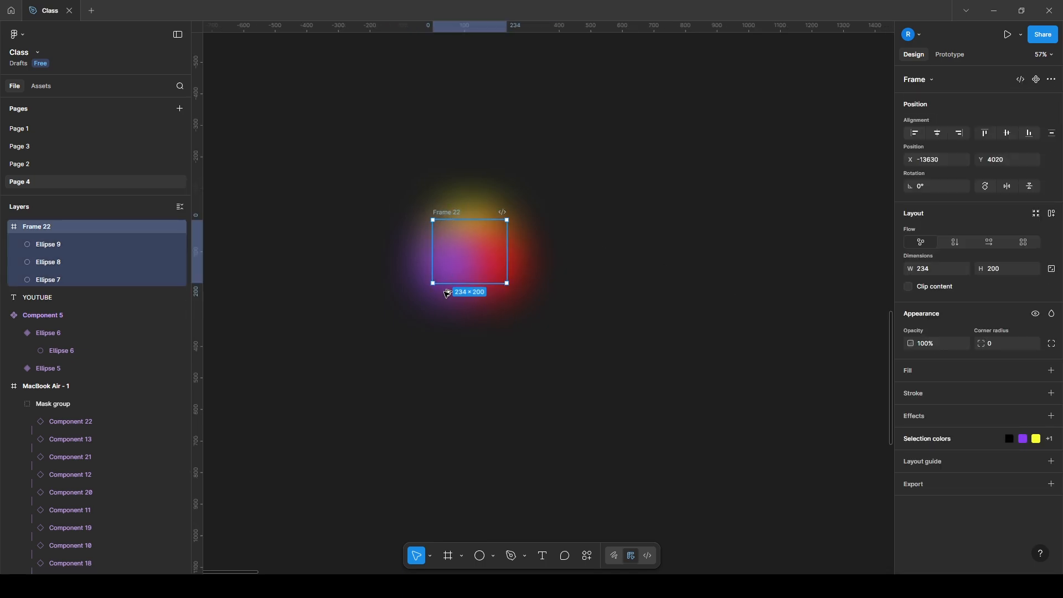
drag(446, 213, 445, 293)
Set the opacity of the original upper frame, Frame 22, to 0%
click(449, 214)
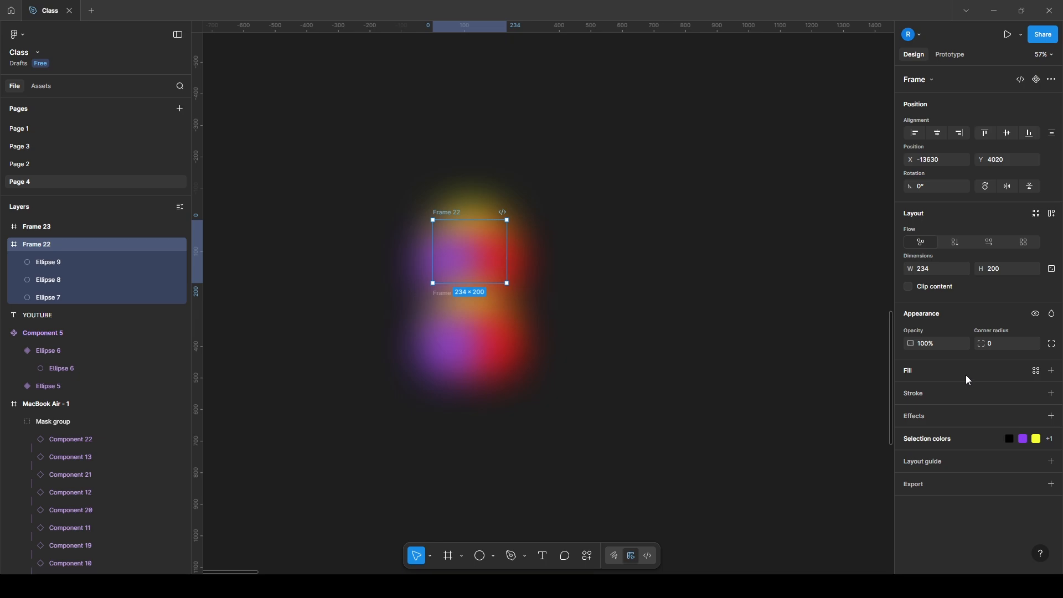
text(0)
key(Return)
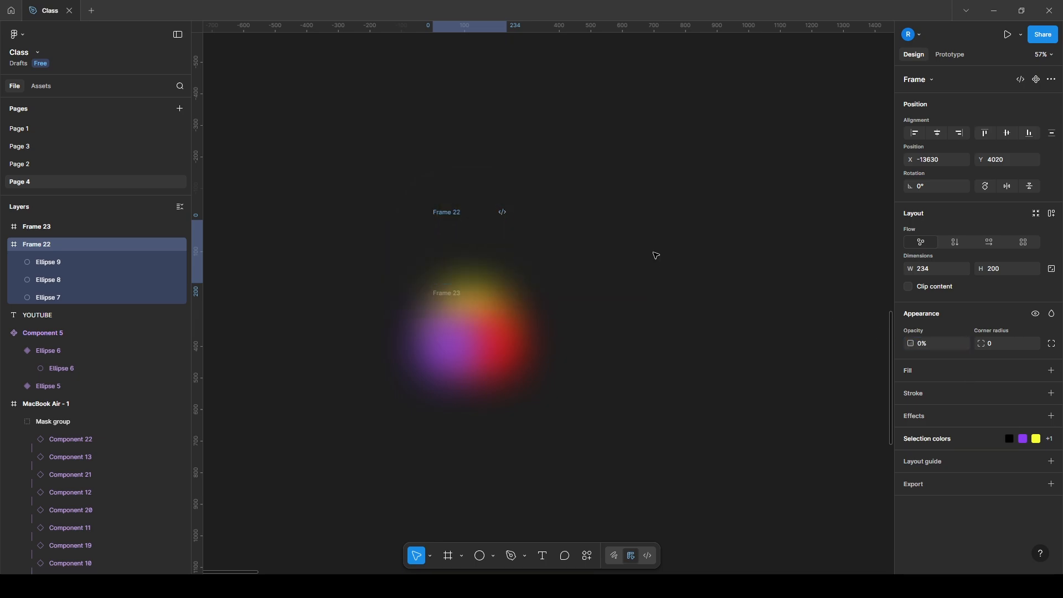
click(540, 221)
Create a component set from Frame 22 and Frame 23
click(436, 211)
drag(387, 204, 546, 385)
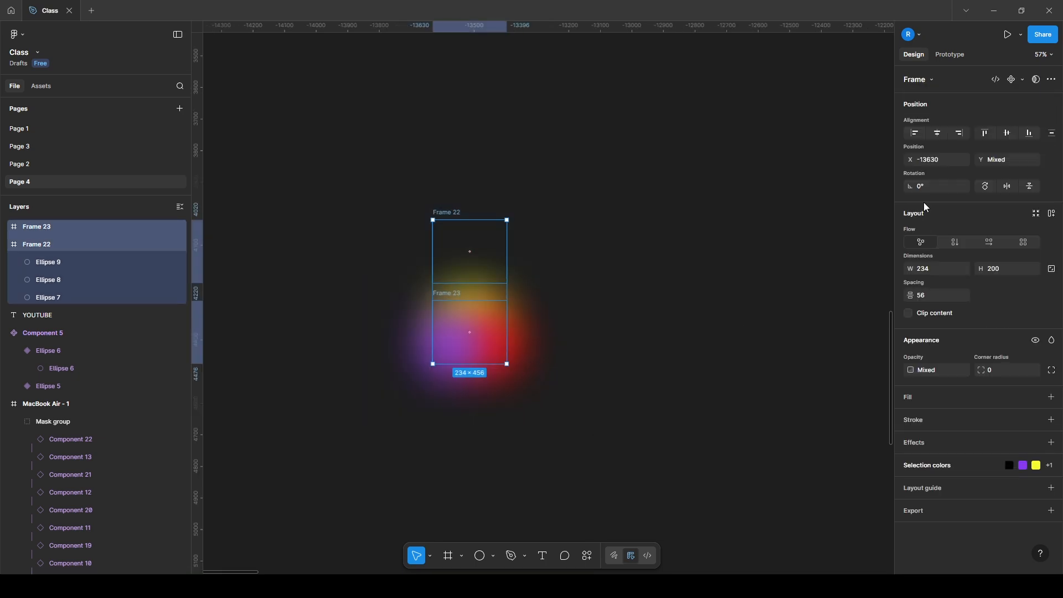
click(1023, 80)
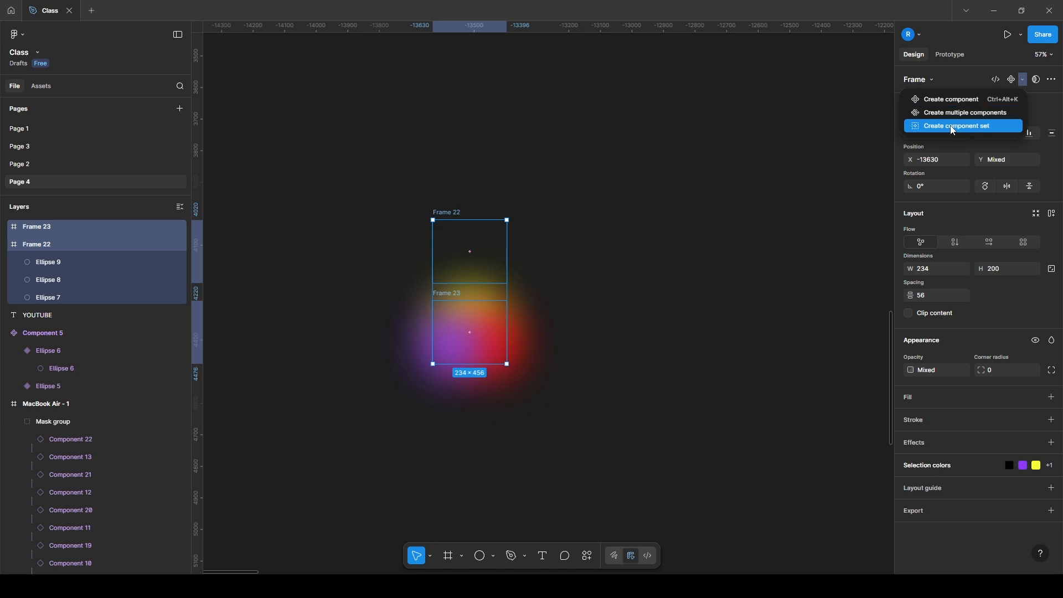
click(952, 126)
key(Escape)
Add a While hovering interaction that changes the Frame 22 variant to Frame 23, using Smart animate over 1000 ms
click(460, 252)
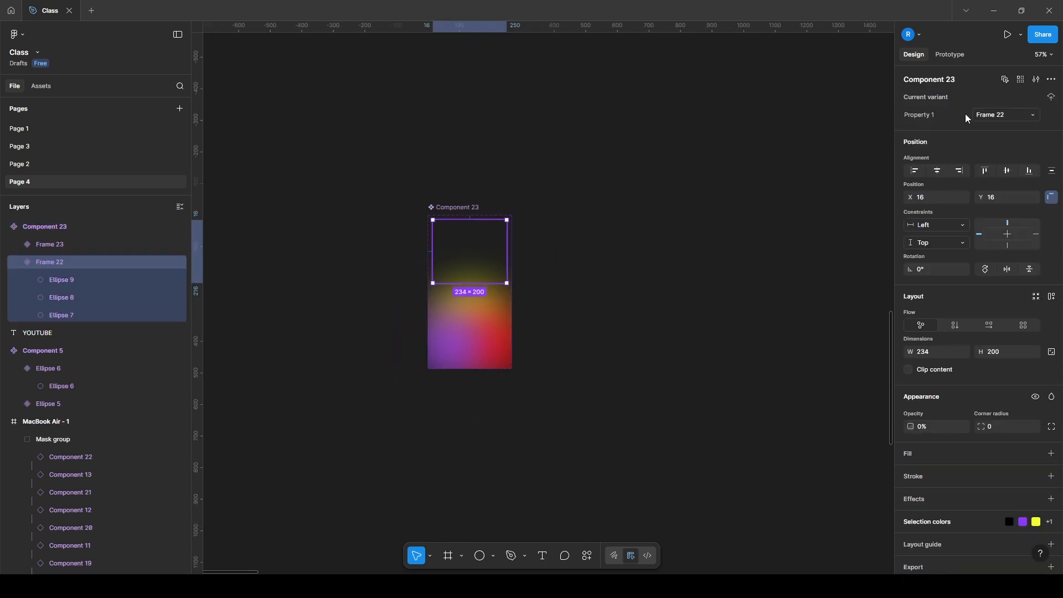
click(951, 55)
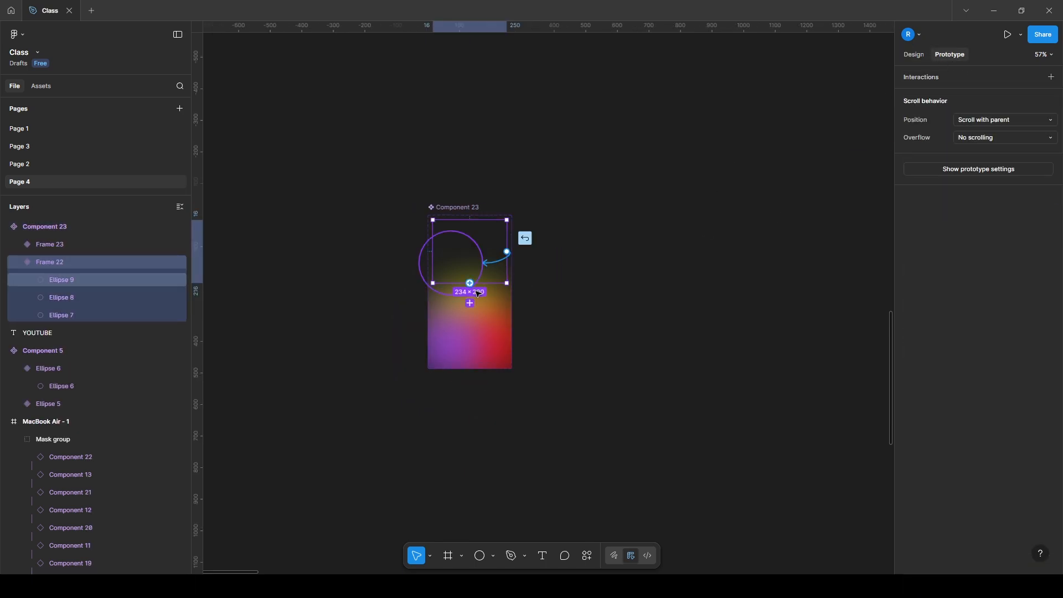
drag(481, 330, 481, 330)
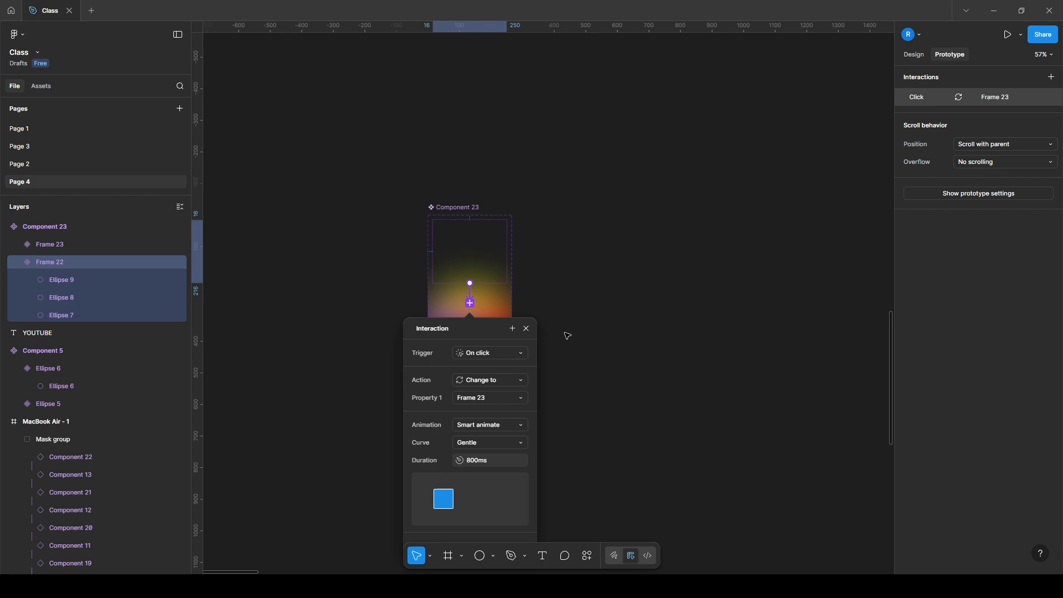
click(485, 353)
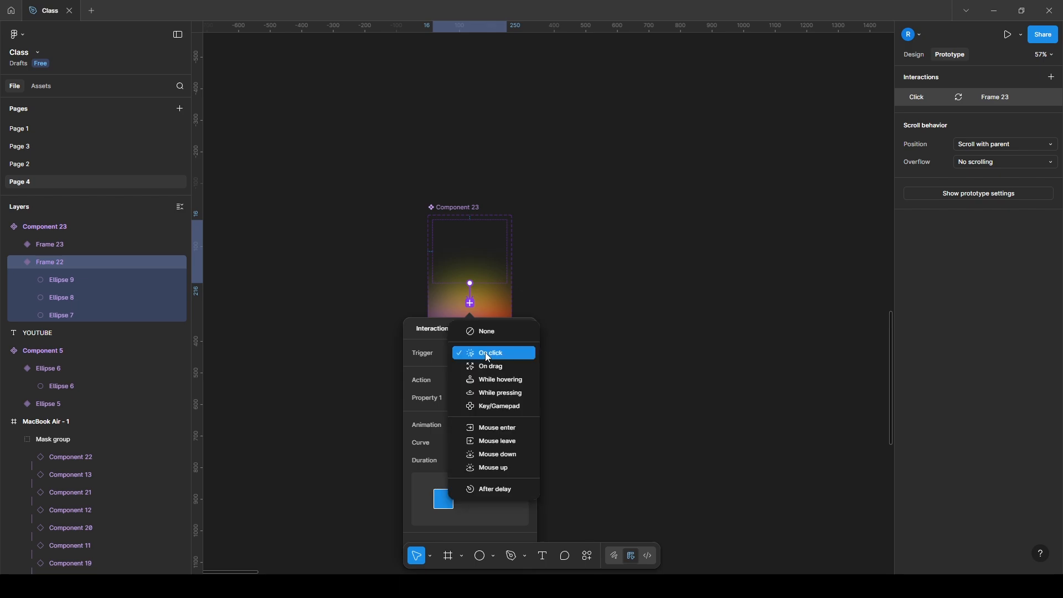
click(496, 381)
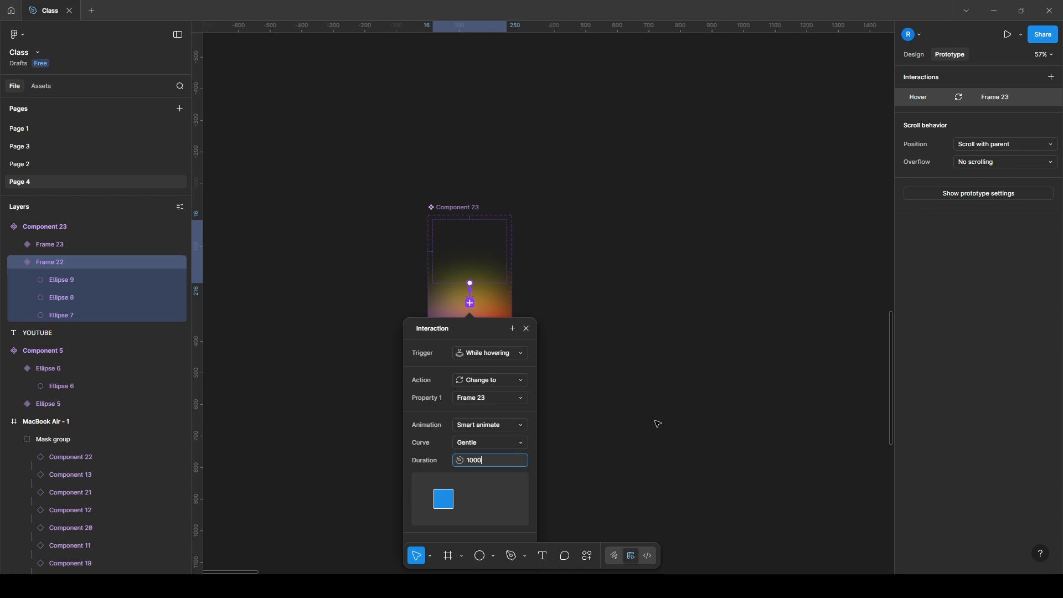
key(Return)
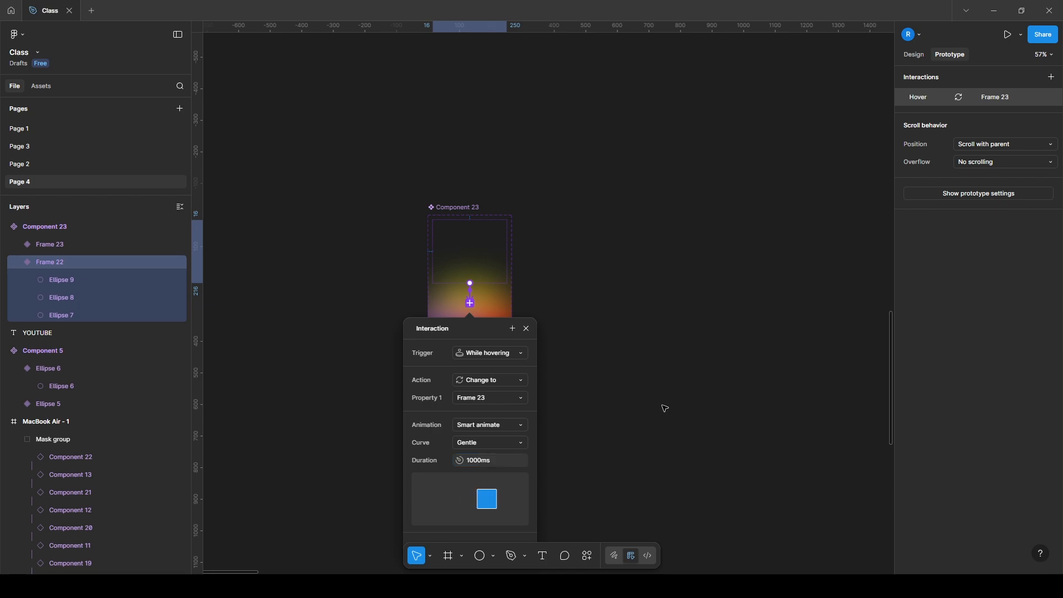
click(665, 408)
Add a 1280 × 832 MacBook Air frame to the page and display its design properties
drag(662, 373, 397, 387)
scroll(554, 350, down, 2)
drag(608, 368, 488, 329)
scroll(500, 331, down, 1)
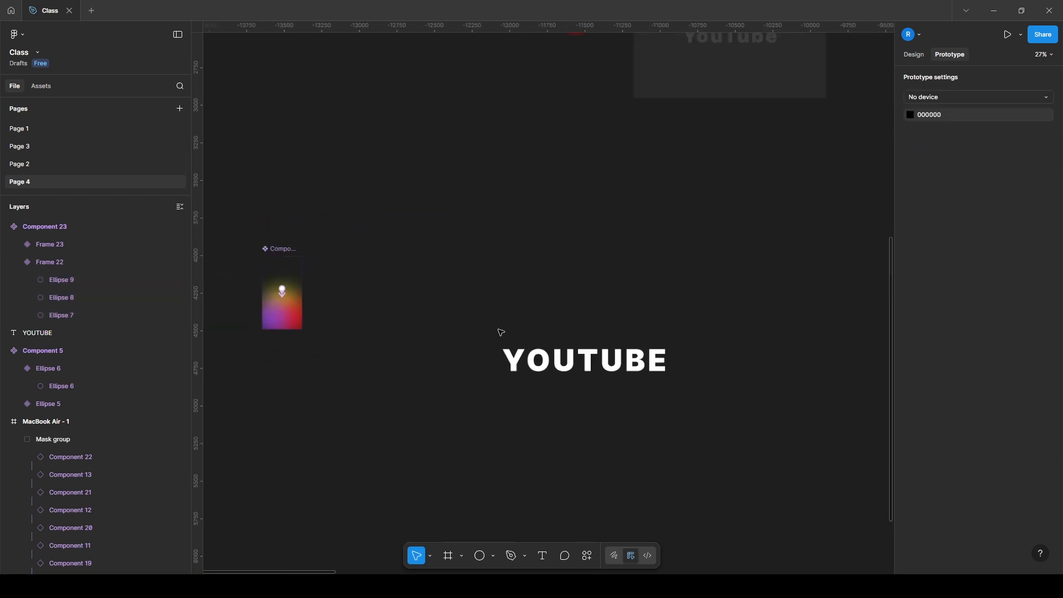
scroll(501, 332, right, 2)
key(f)
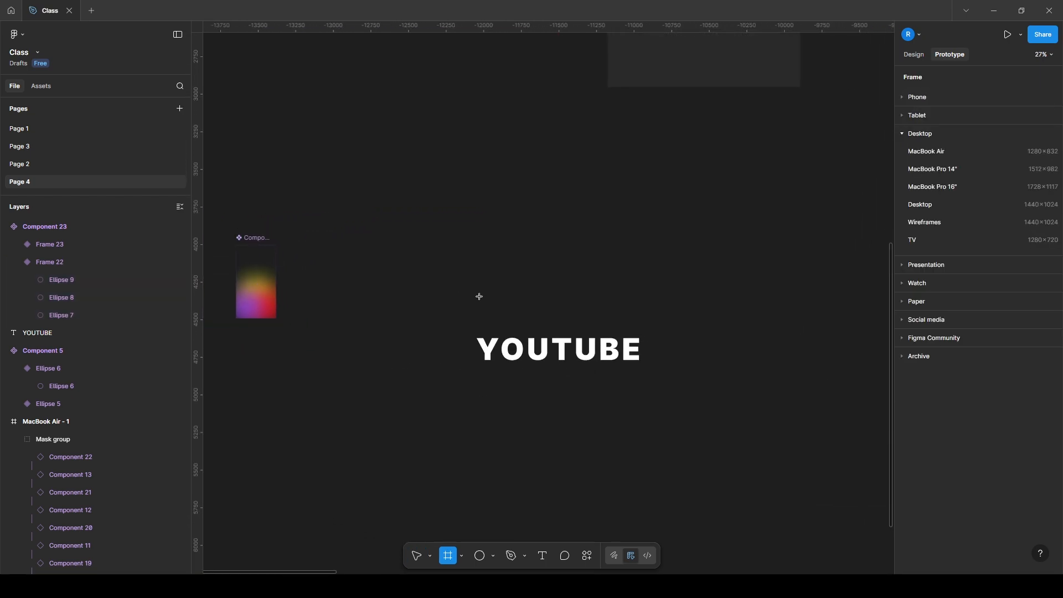
click(929, 158)
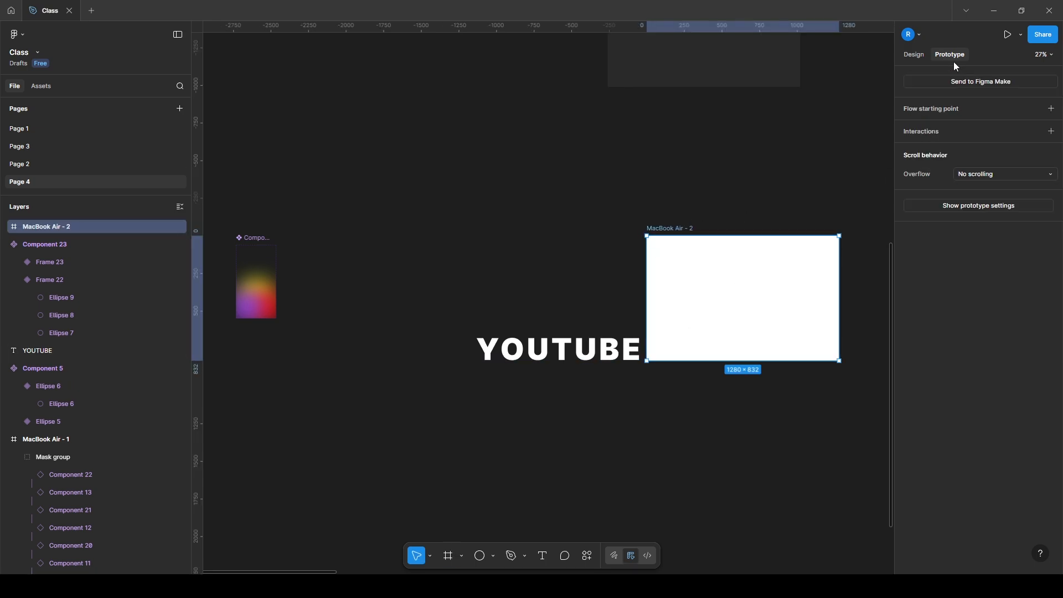
click(911, 57)
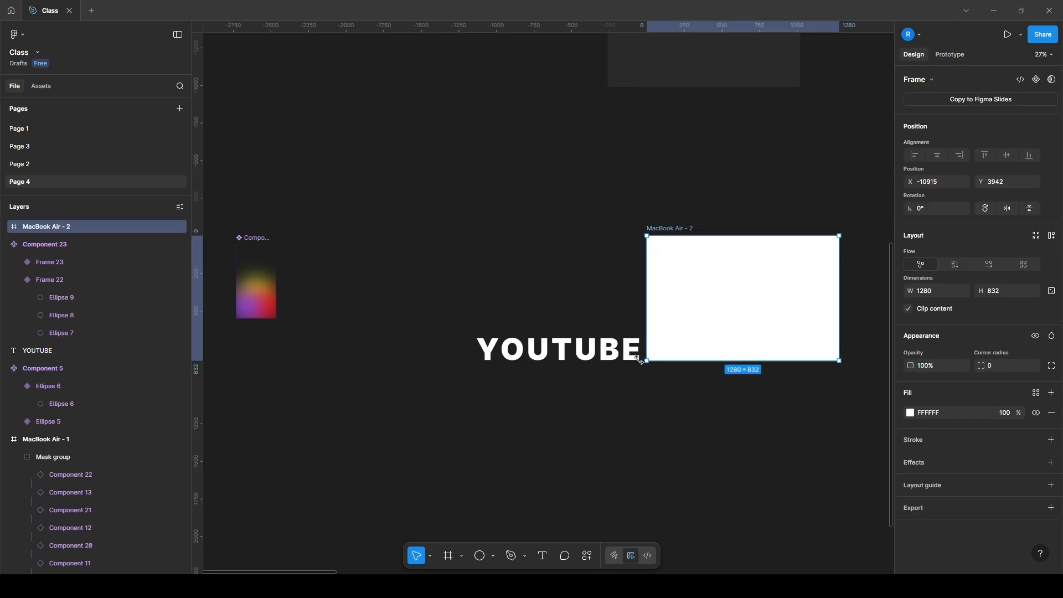
Change the fill of the MacBook Air - 2 frame to dark grey 282828
click(910, 414)
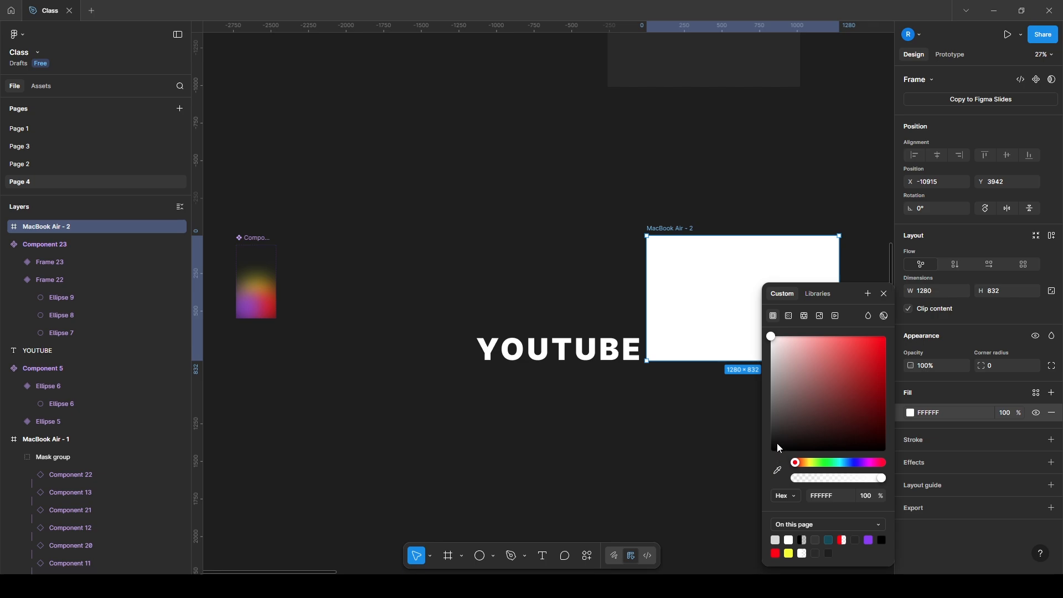
drag(777, 443, 768, 438)
click(655, 430)
Move the YOUTUBE text to the centre of the MacBook Air - 2 frame and duplicate it in place
click(592, 360)
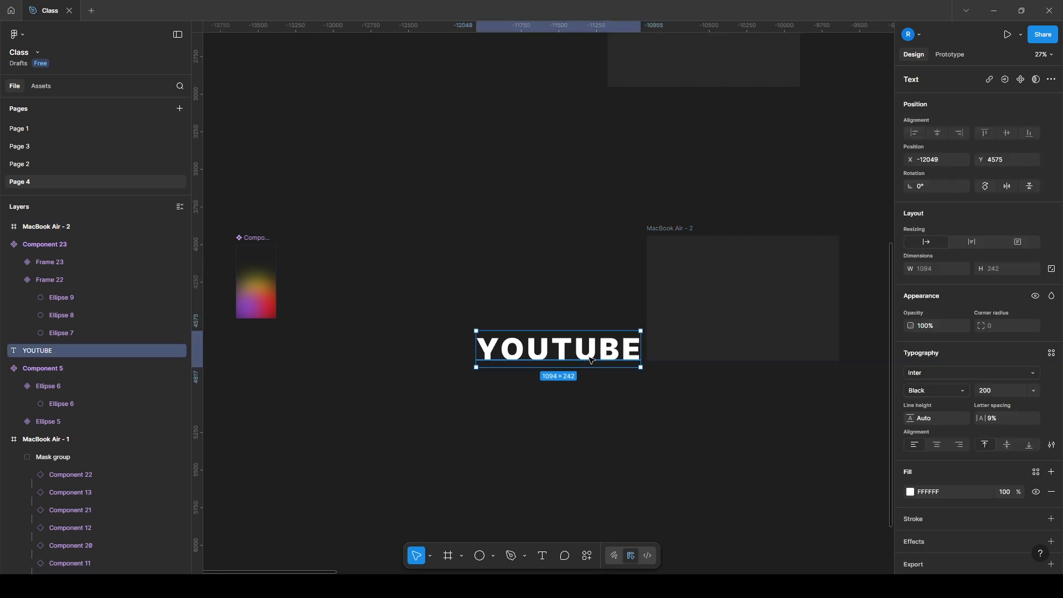
drag(592, 360, 777, 309)
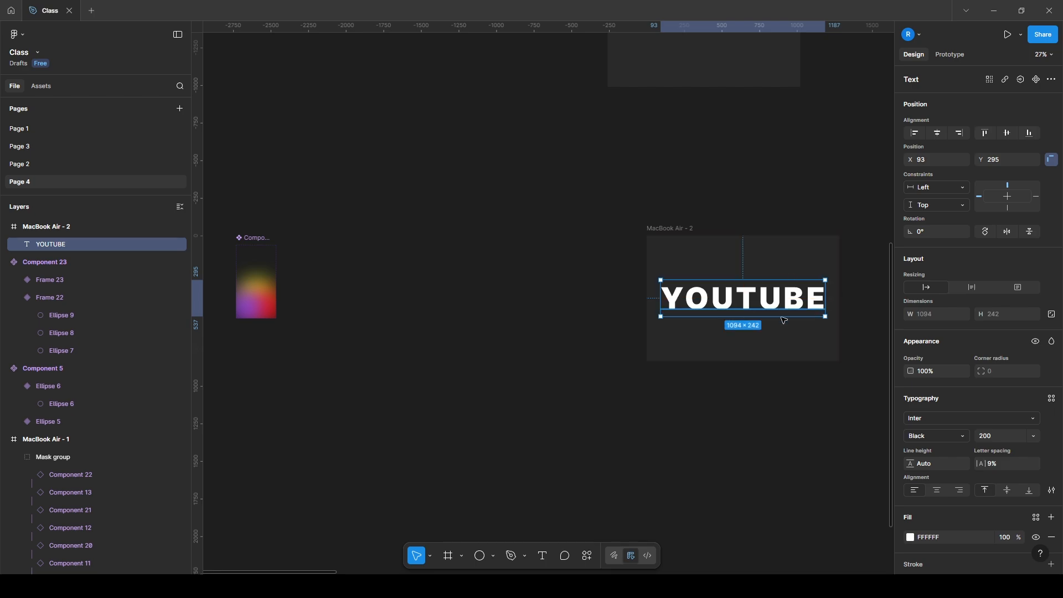
scroll(673, 398, right, 3)
scroll(673, 398, up, 1)
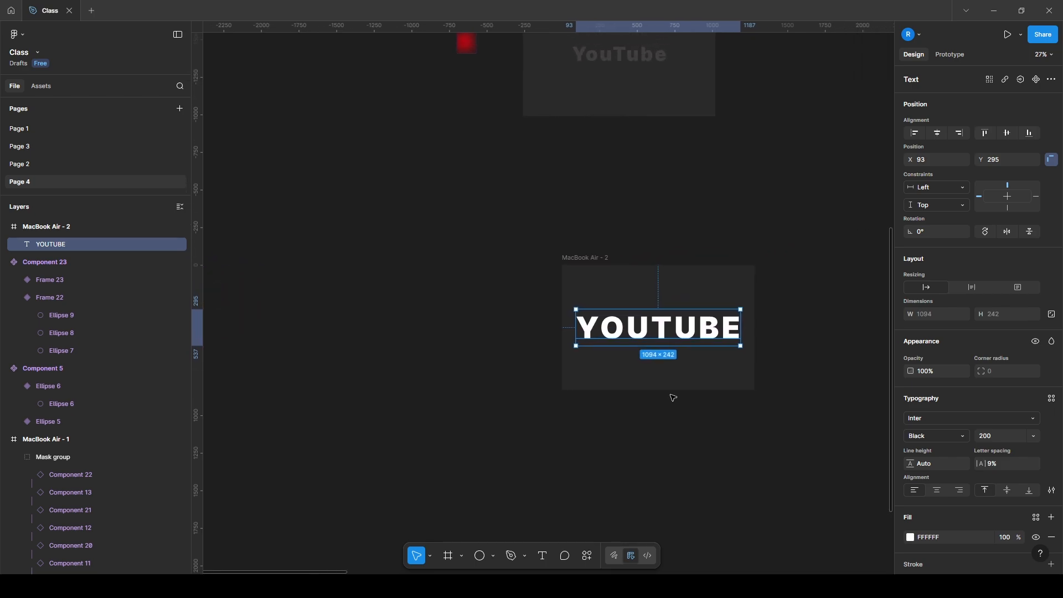
key(ctrl+d)
Place a copy of the Frame 22 variant from Component 23 over the letter Y in the MacBook Air - 2 frame
scroll(485, 323, left, 3)
ctrl+scroll(404, 304, down, 3)
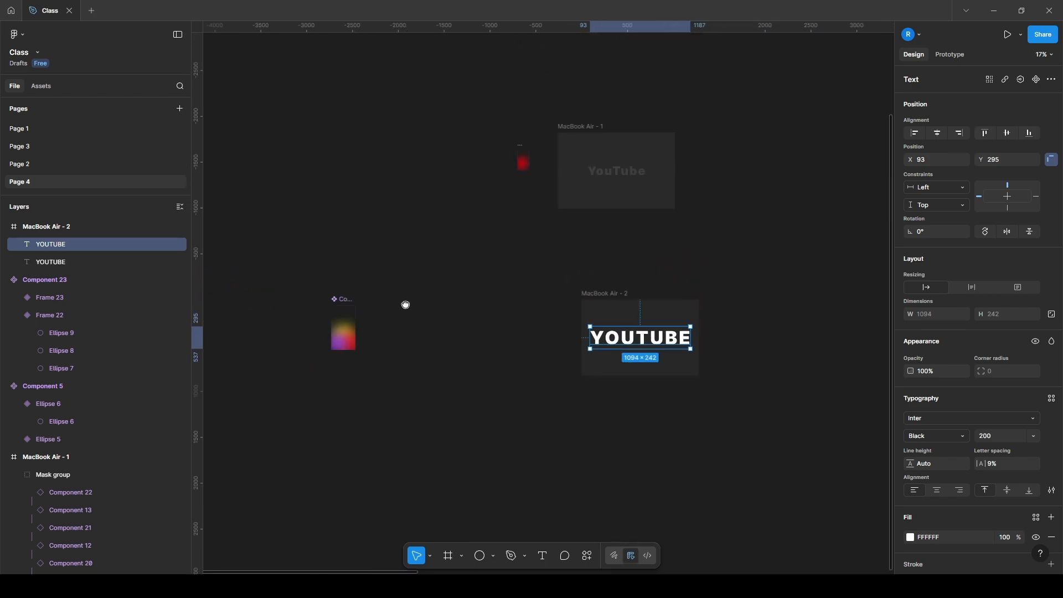
click(349, 317)
alt+drag(351, 316, 576, 337)
ctrl+scroll(539, 347, up, 4)
ctrl+scroll(402, 377, up, 2)
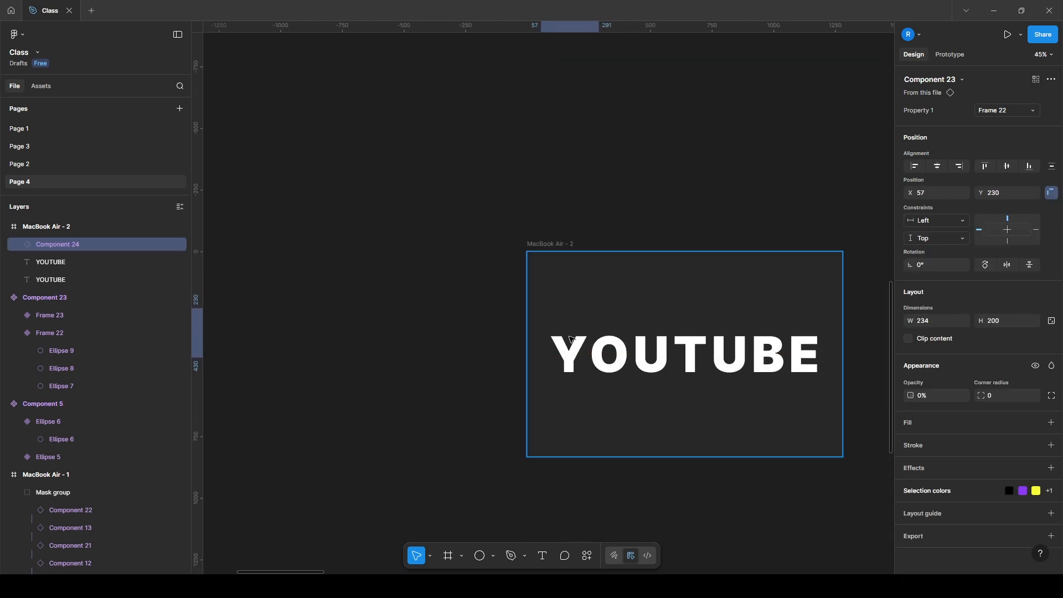
scroll(579, 339, up, 2)
scroll(580, 339, up, 2)
scroll(580, 339, down, 2)
ctrl+scroll(580, 337, up, 2)
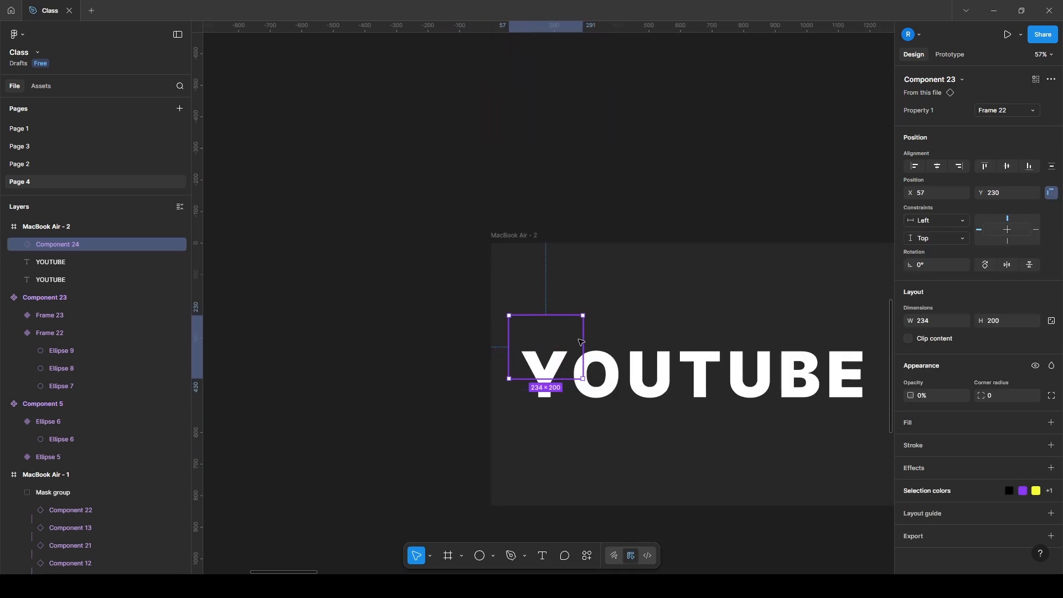
Scale the component instance over the Y proportionally to a height of 130
key(k)
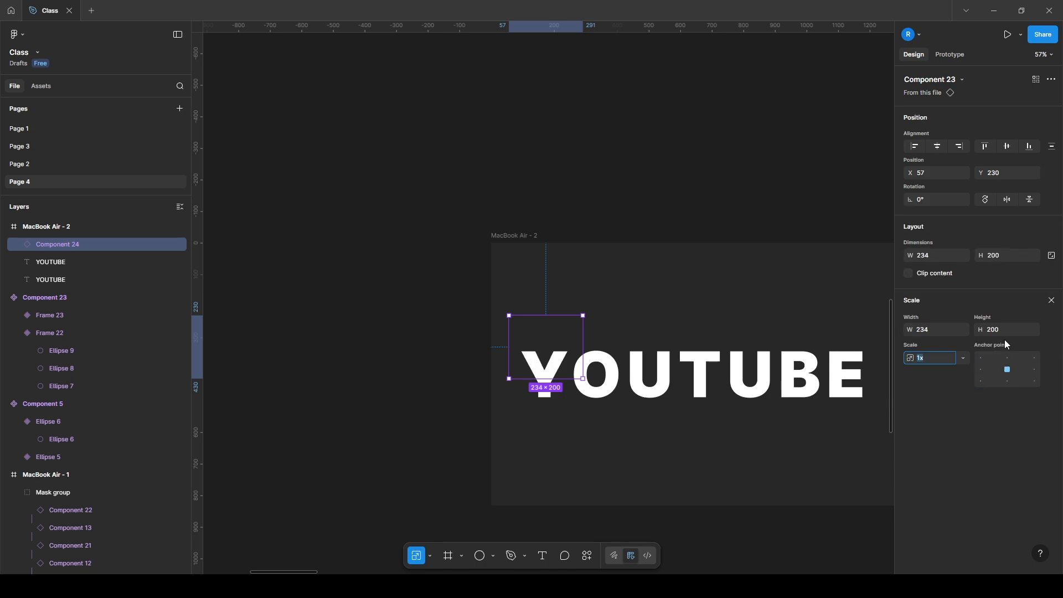
click(1005, 324)
text(130)
key(Return)
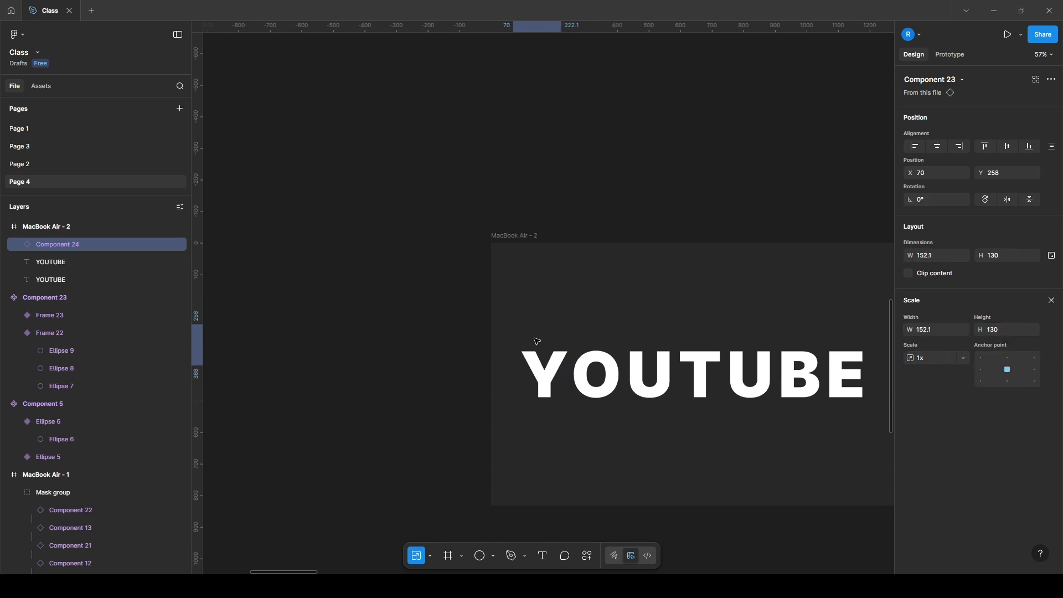
drag(600, 323, 419, 286)
drag(358, 301, 403, 316)
key(ctrl+d)
key(ctrl+d)
key(ctrl+d)
key(ctrl+d)
key(ctrl+d)
key(ctrl+d)
key(ctrl+d)
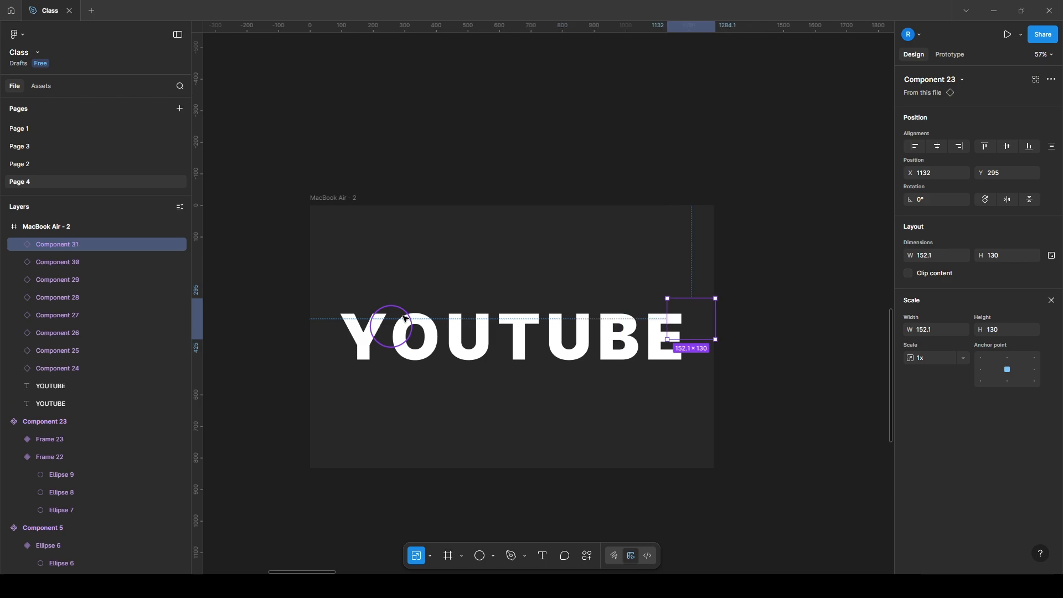
key(ctrl+z)
key(ctrl+z)
key(ctrl+z)
key(ctrl+z)
key(ctrl+z)
key(ctrl+z)
key(ctrl+z)
key(ctrl+z)
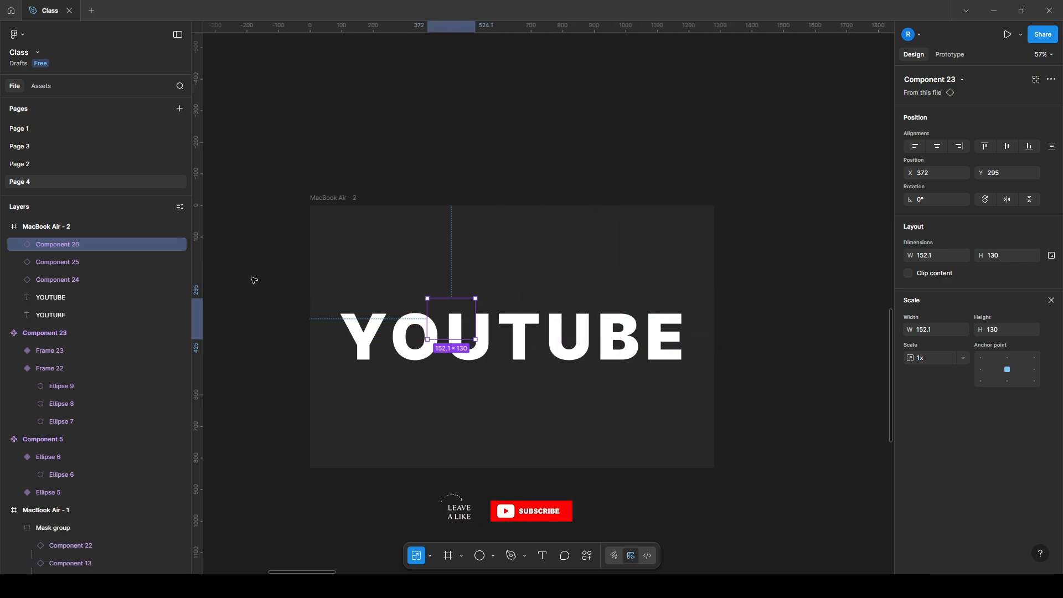
Scale the single instance proportionally to a height of 80 and repeat it edge to edge in a row across the YOUTUBE text
click(998, 330)
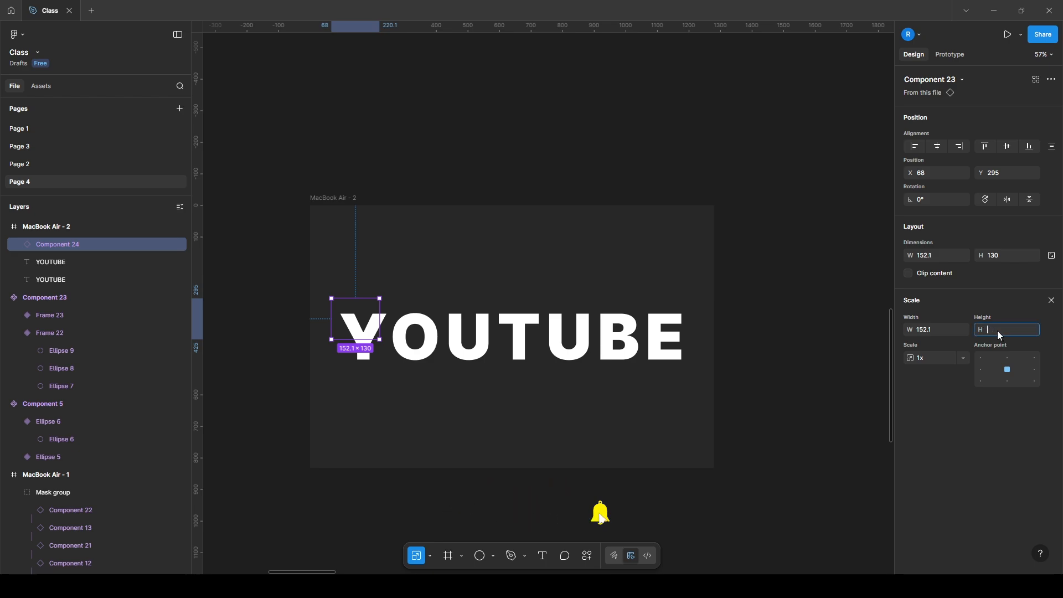
key(Return)
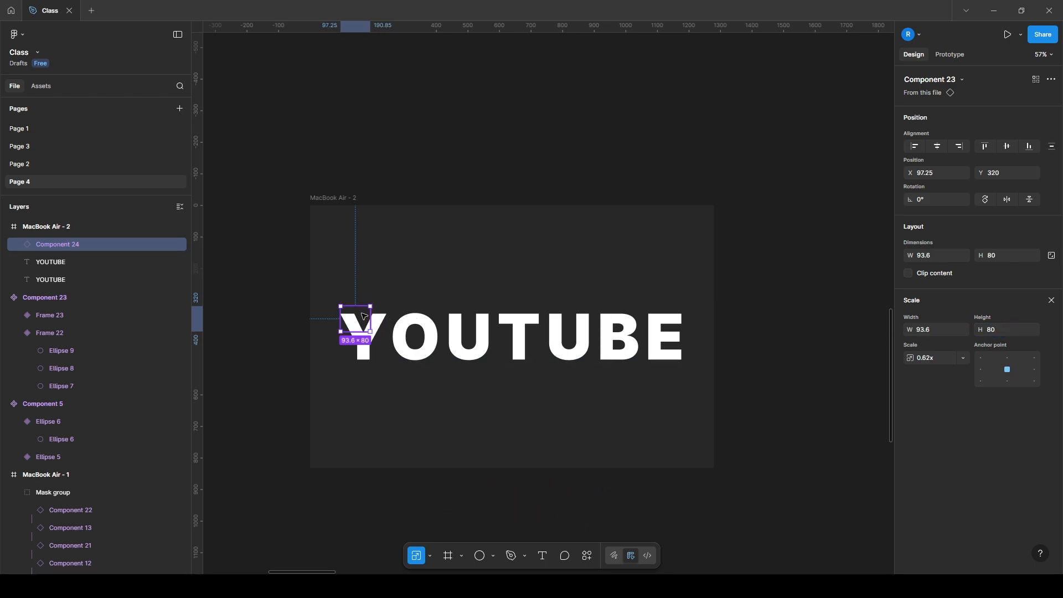
drag(362, 314, 388, 312)
key(ctrl+d)
key(ctrl+d)
key(ctrl+d)
key(ctrl+d)
key(ctrl+d)
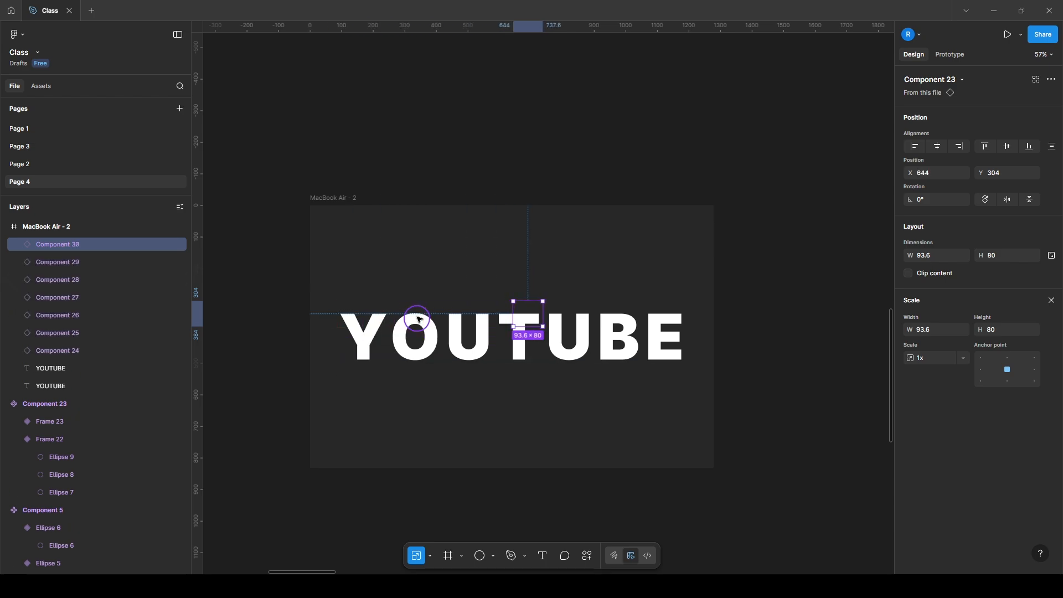
key(ctrl+d)
key(ctrl+d)
key(ctrl+d)
key(ctrl+d)
key(ctrl+d)
key(ctrl+d)
key(ctrl+d)
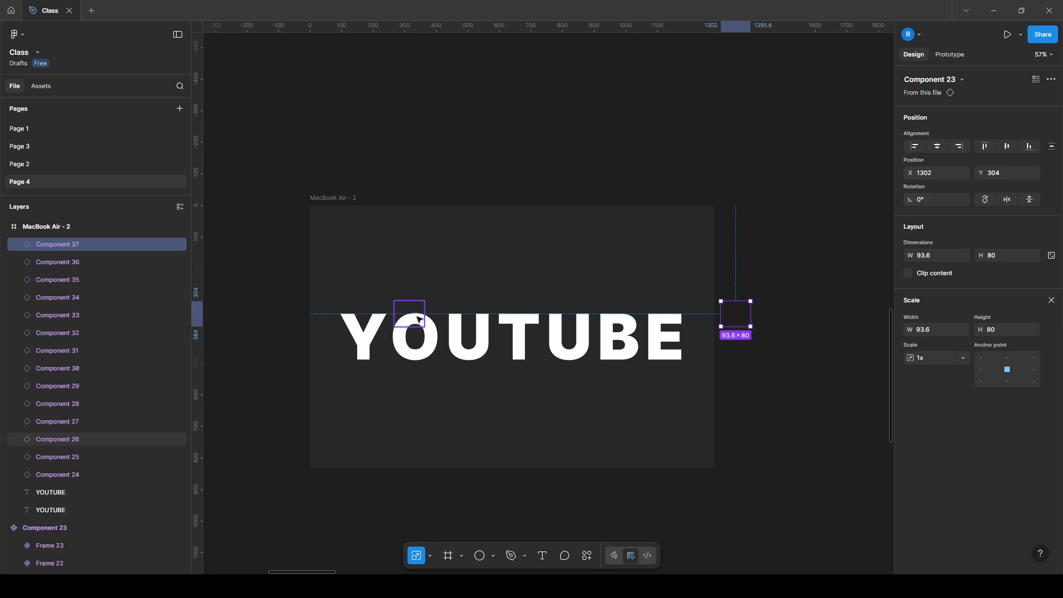
Delete the two surplus instances past the letter E and duplicate the remaining row twice downward to cover the letters
key(Delete)
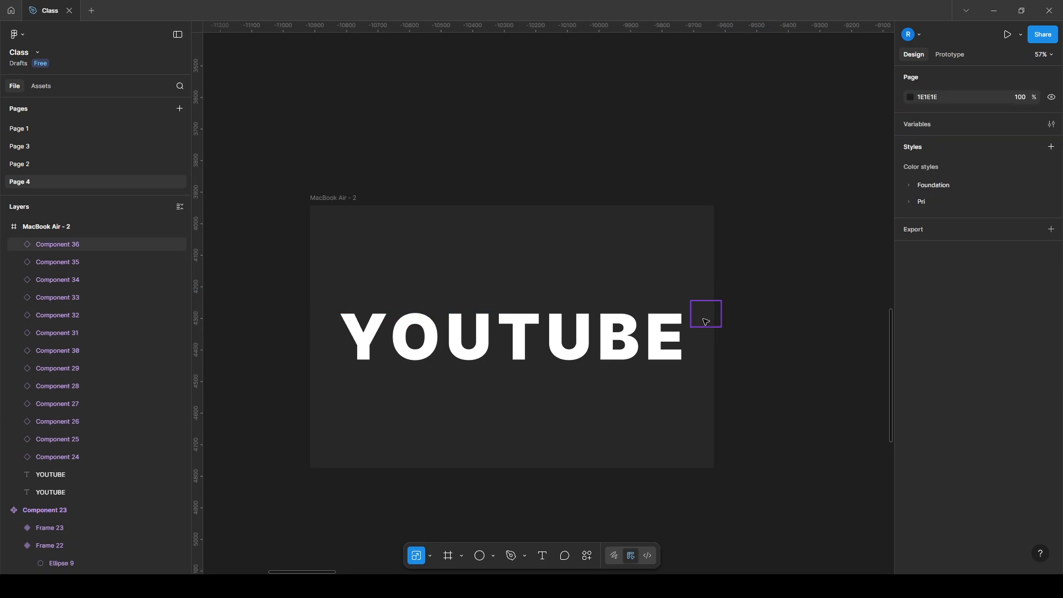
click(708, 313)
key(Delete)
drag(283, 286, 689, 340)
key(ctrl+d)
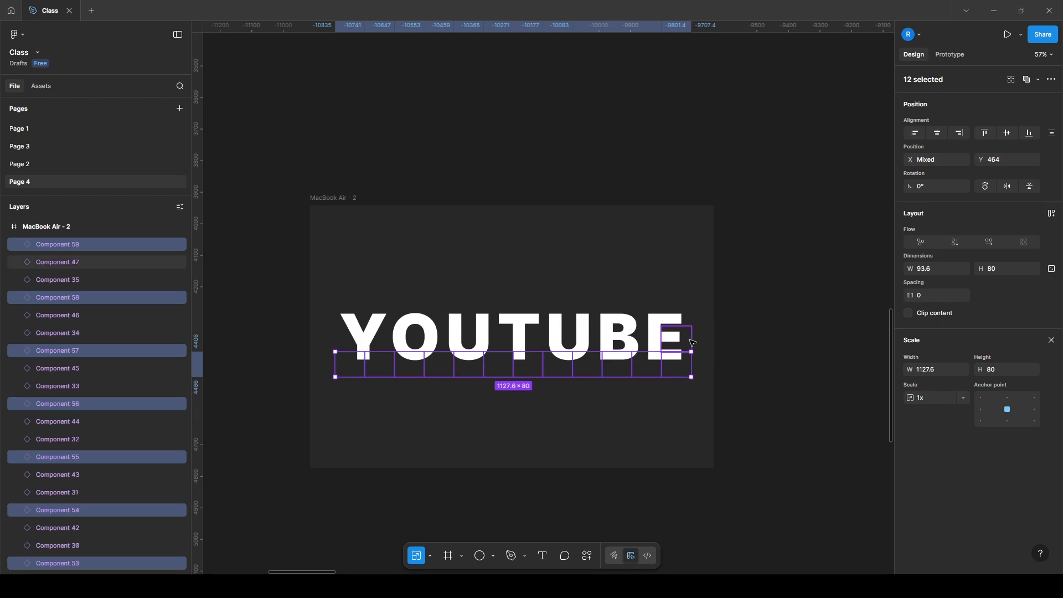
Mask all the component instances with the upper YOUTUBE text copy, leaving the lower copy outside the mask group
drag(276, 278, 751, 403)
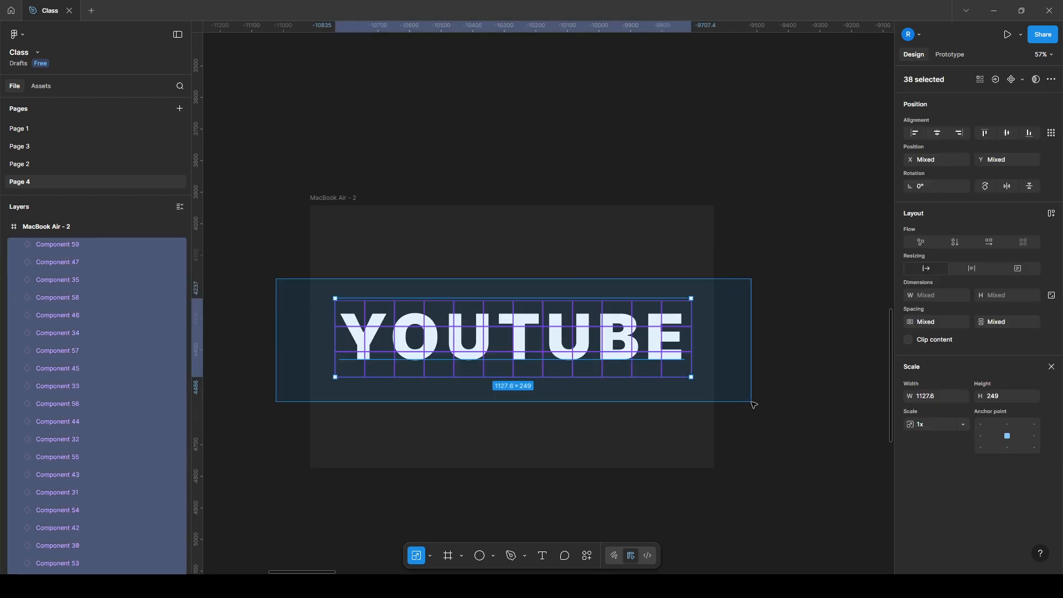
scroll(96, 447, down, 5)
scroll(96, 447, down, 3)
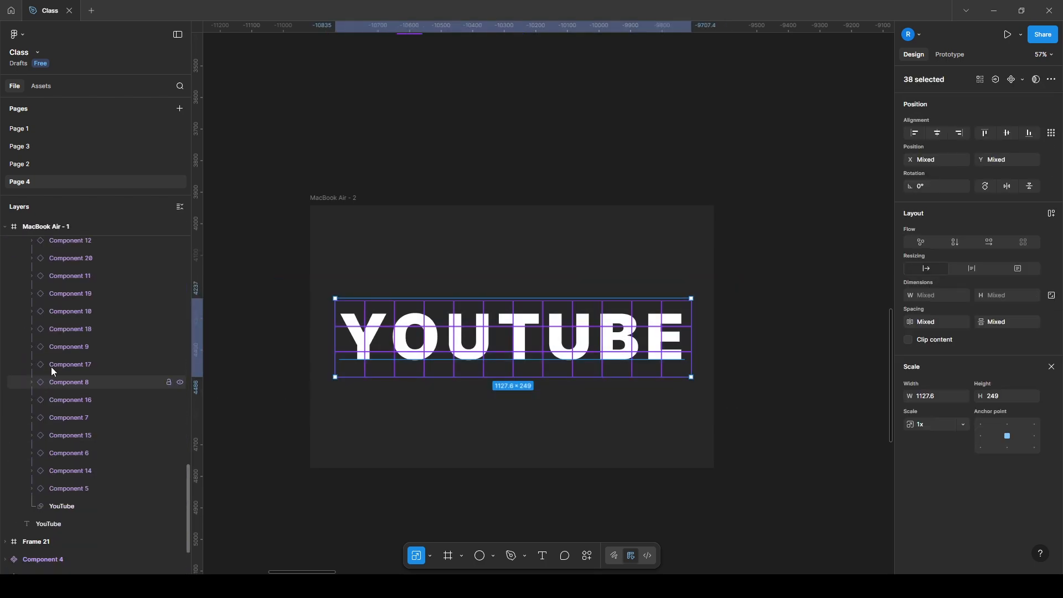
scroll(51, 367, up, 10)
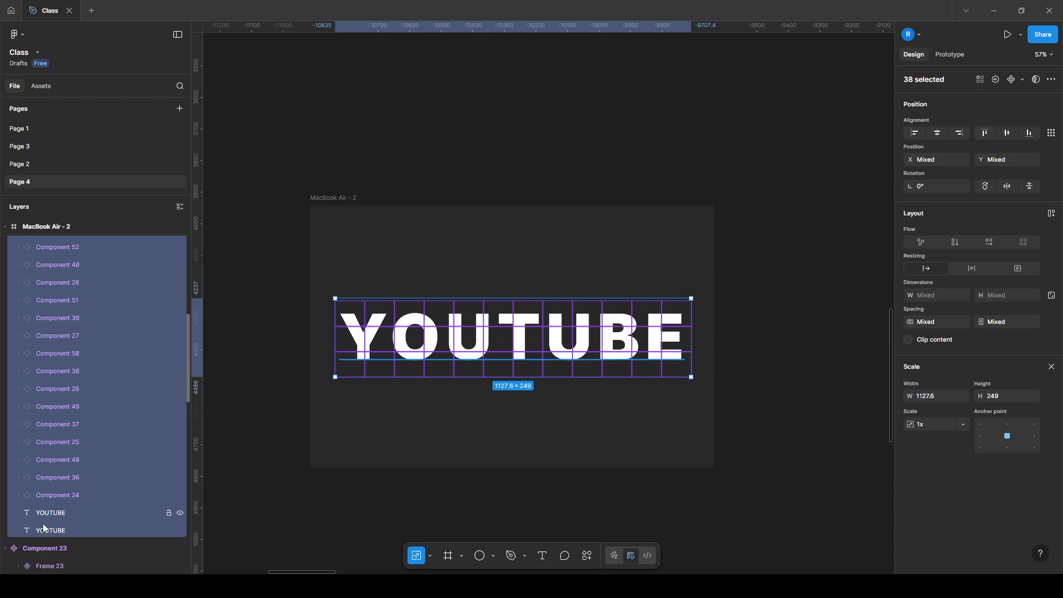
shift+click(45, 529)
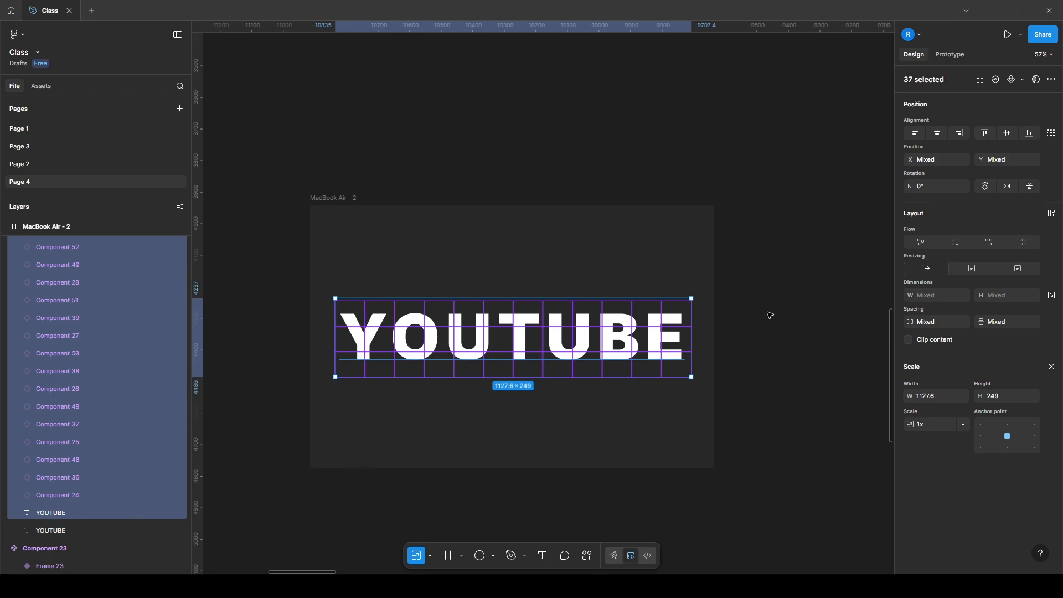
click(1033, 80)
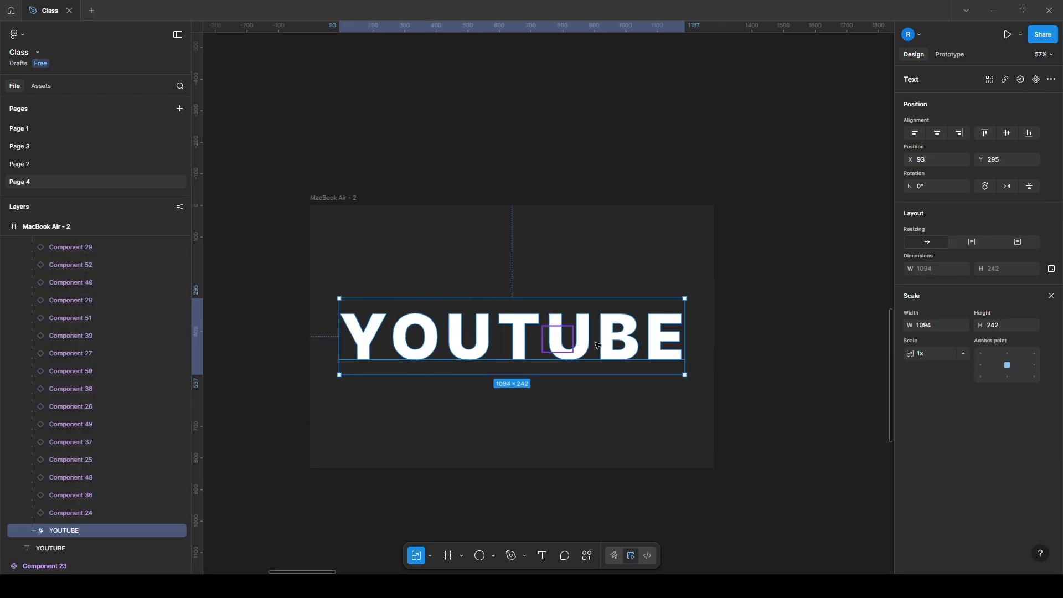
click(260, 367)
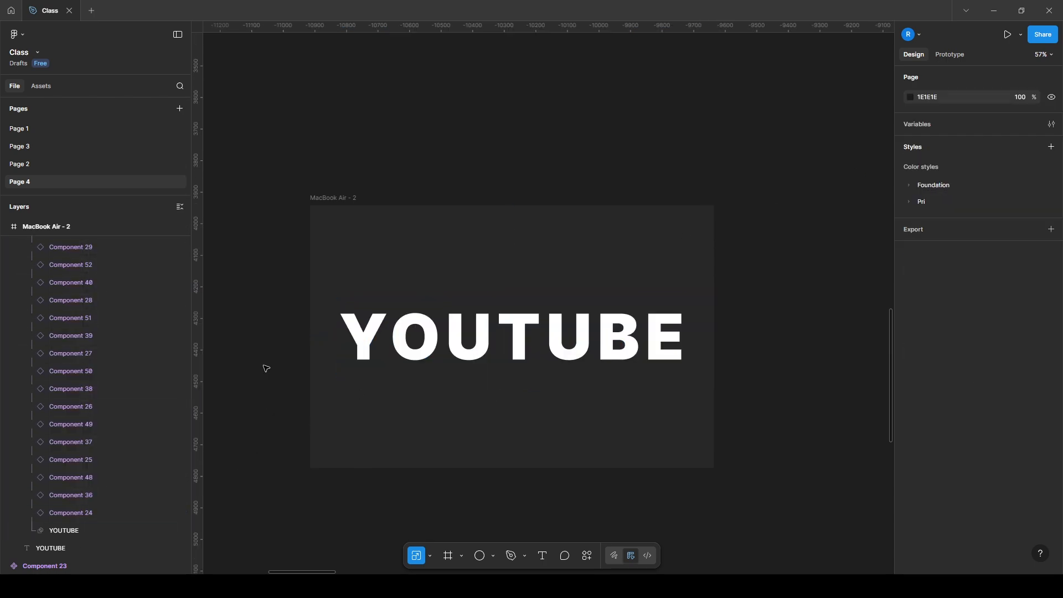
Set the fill opacity of the YOUTUBE text outside the mask group to 10%
click(58, 549)
key(k)
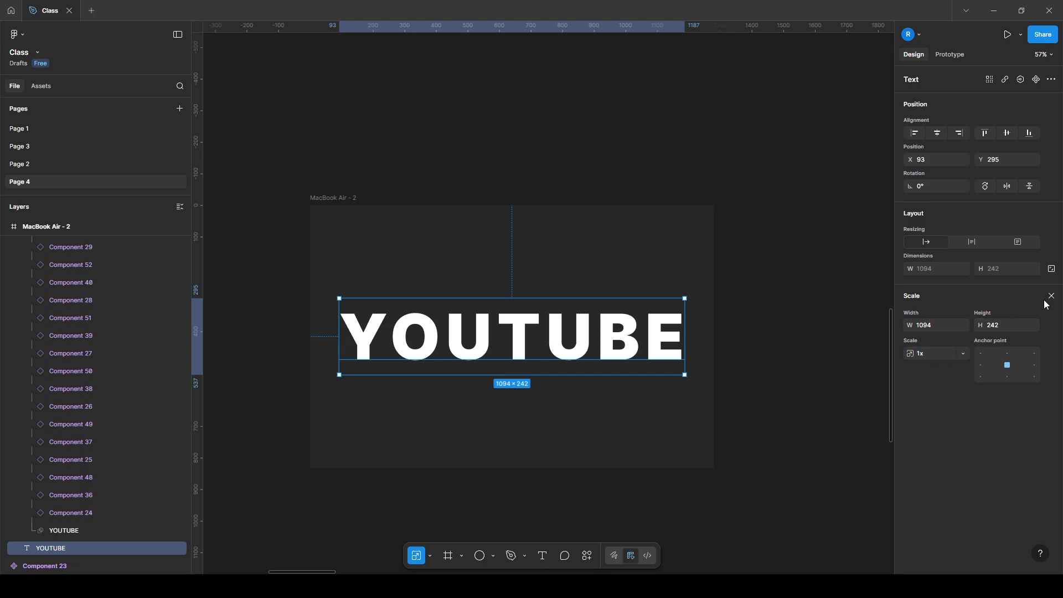
key(v)
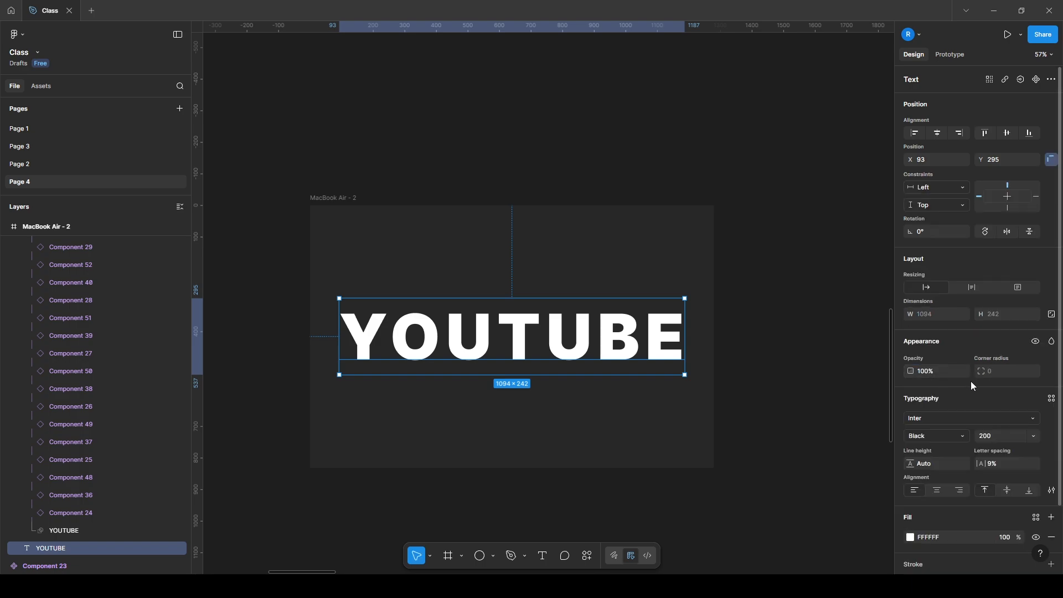
click(998, 440)
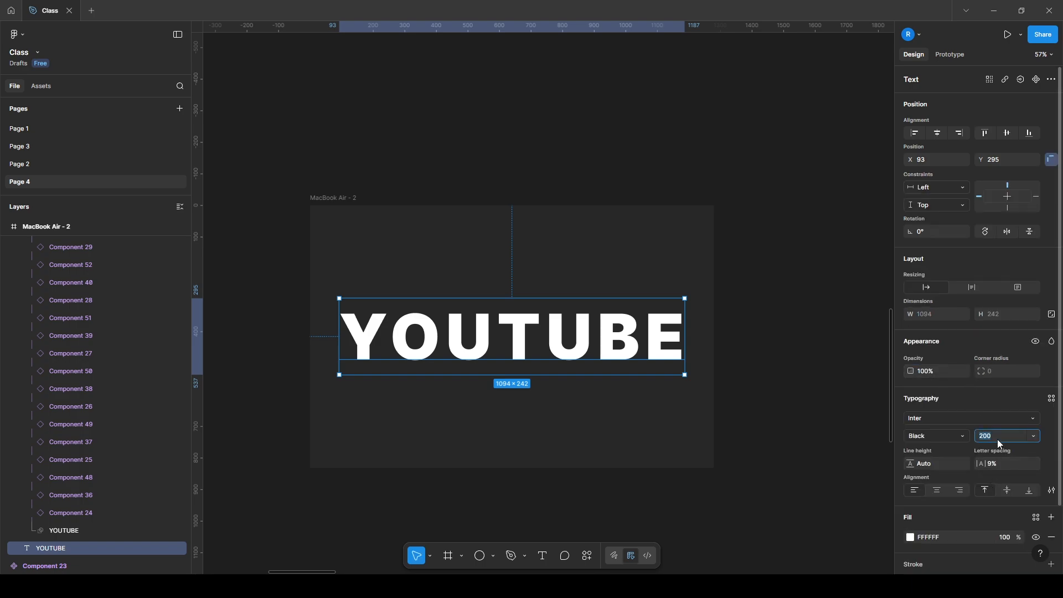
click(1008, 543)
text(10)
key(Return)
click(742, 298)
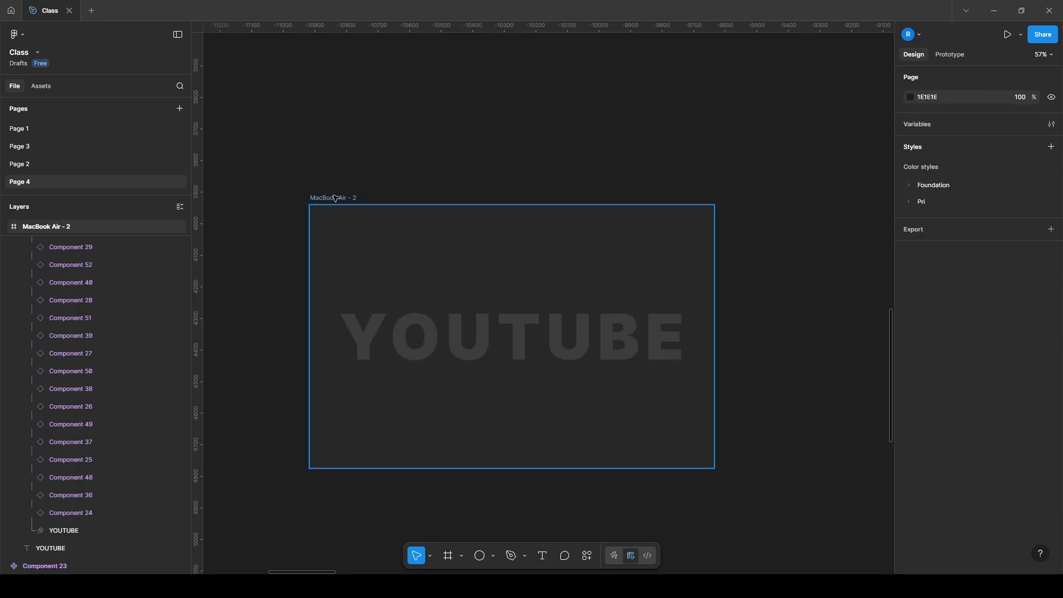
Preview the hover effect of the MacBook Air - 2 frame as a prototype and return to the design file
click(1009, 34)
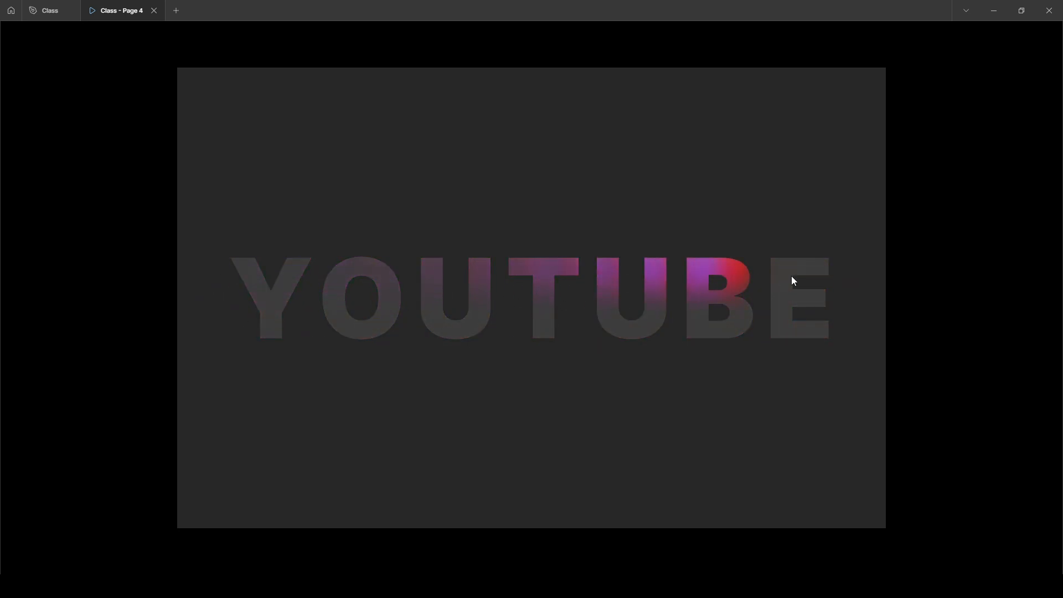
click(55, 11)
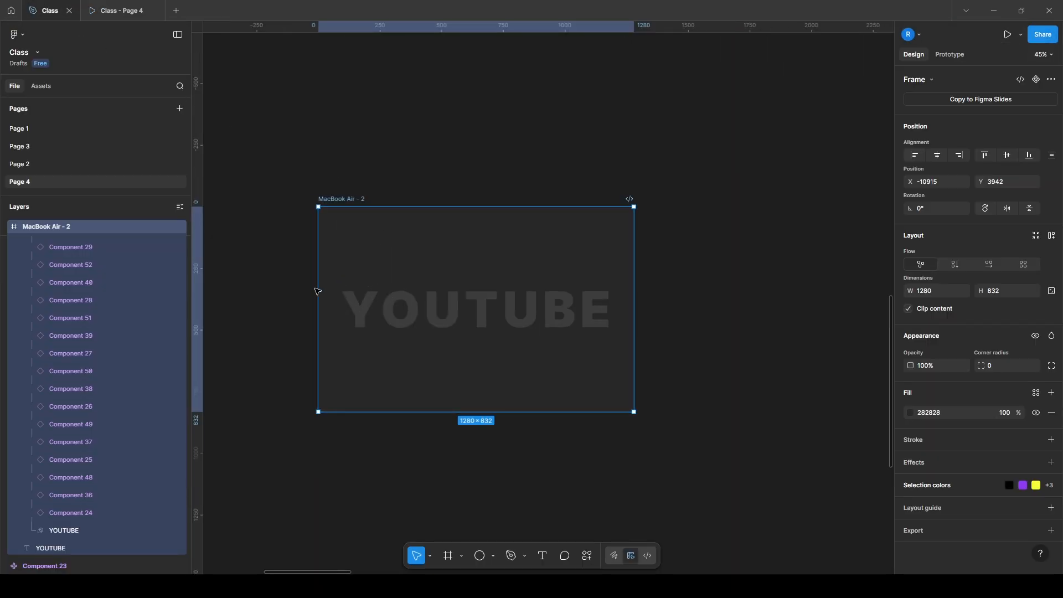
Collapse the mask group in MacBook Air - 2 and hide both it and the YOUTUBE text
click(370, 313)
scroll(428, 303, down, 3)
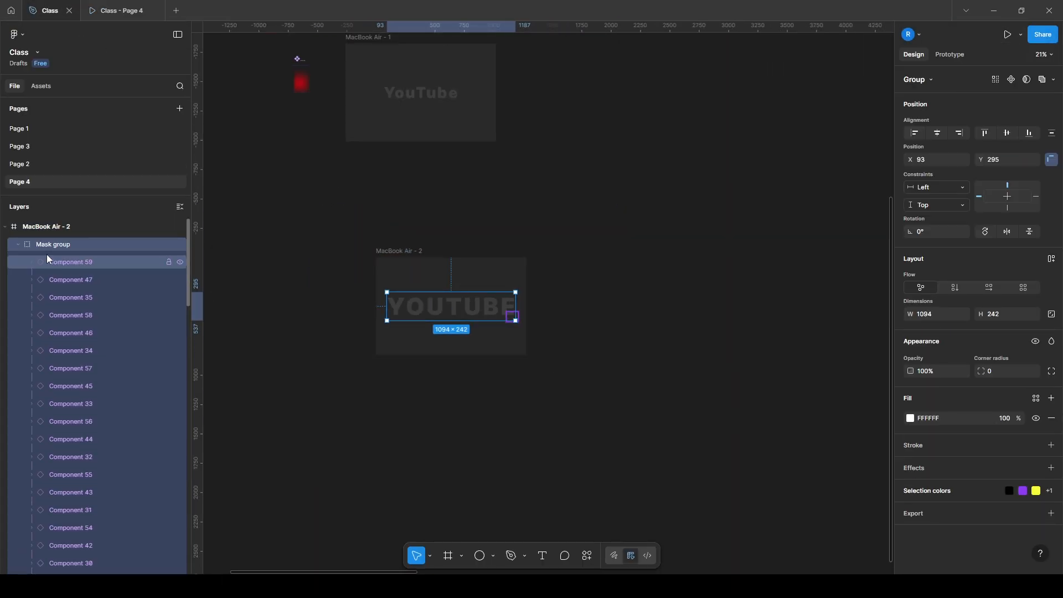
click(18, 244)
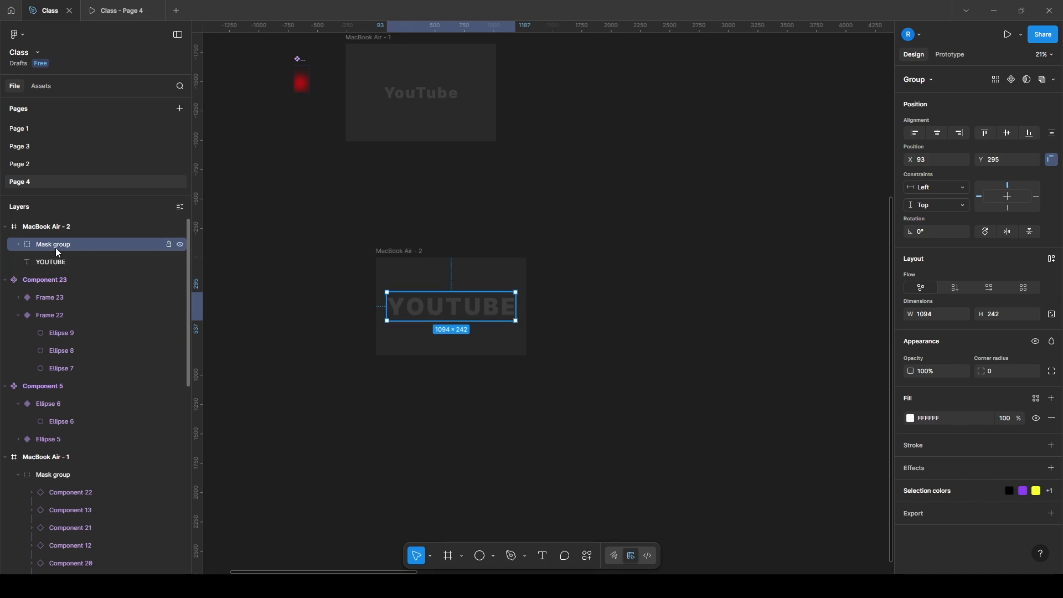
shift+click(63, 261)
click(180, 262)
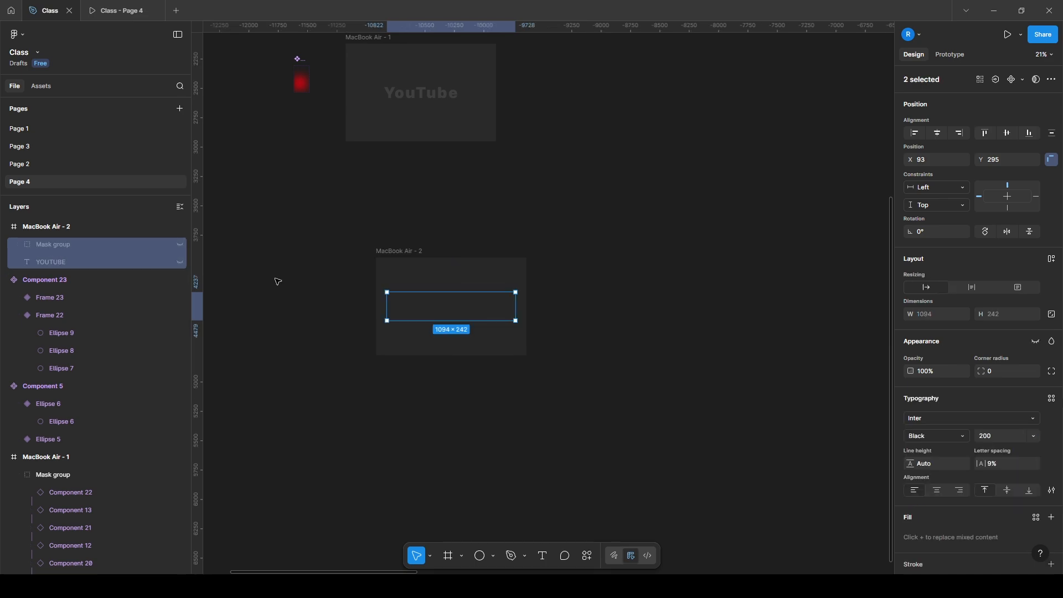
click(356, 256)
Place a new copy of the Frame 22 variant in the upper-left corner of the MacBook Air - 2 frame
scroll(444, 300, left, 3)
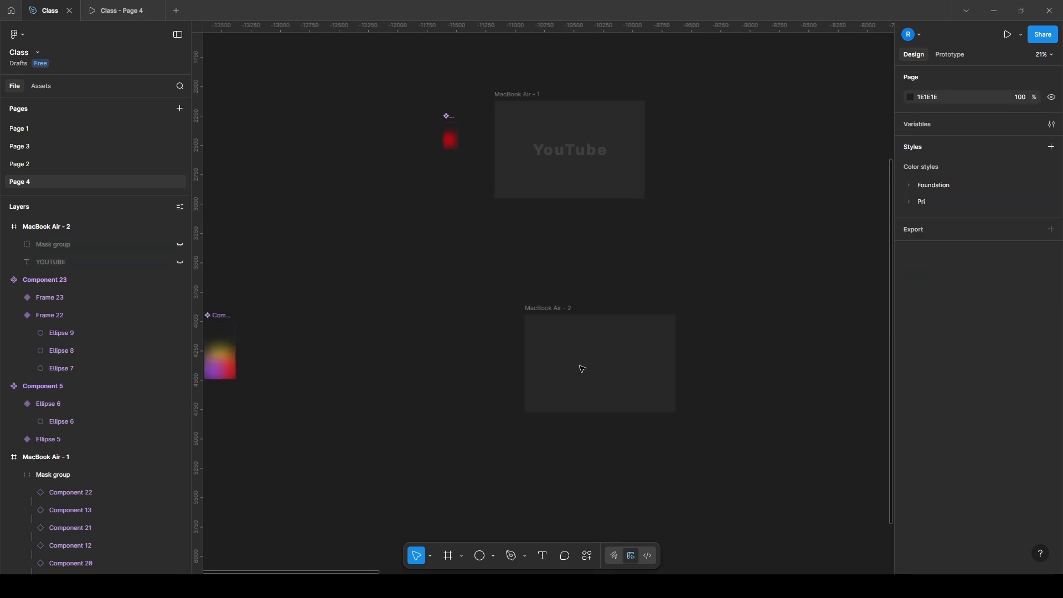
drag(224, 339, 533, 324)
scroll(553, 337, up, 5)
scroll(553, 338, up, 3)
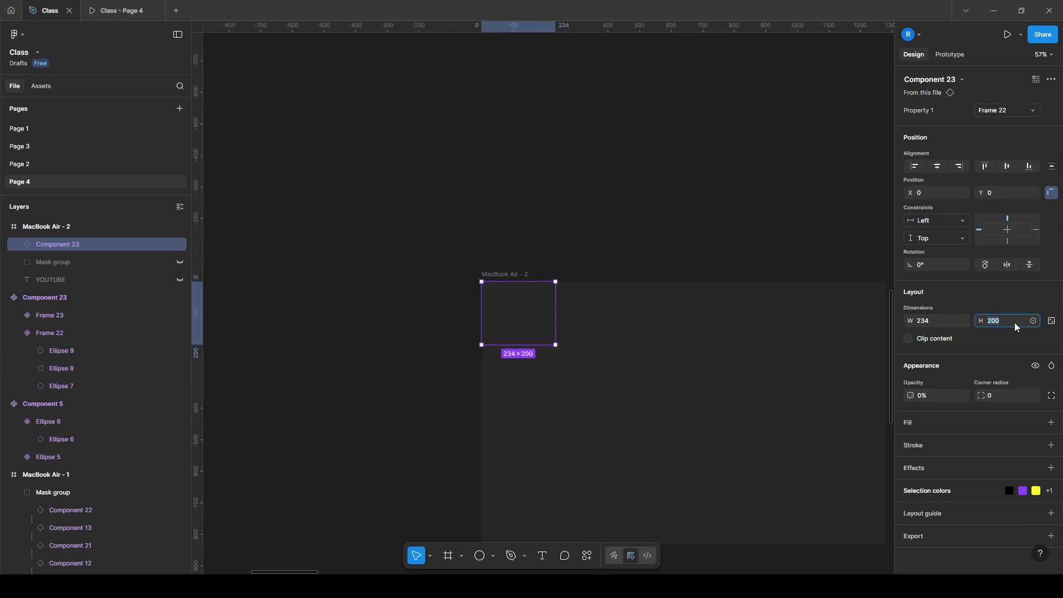
Lock the aspect ratio of the corner instance and set its height to 120
click(1052, 321)
key(Return)
click(556, 231)
scroll(534, 294, down, 3)
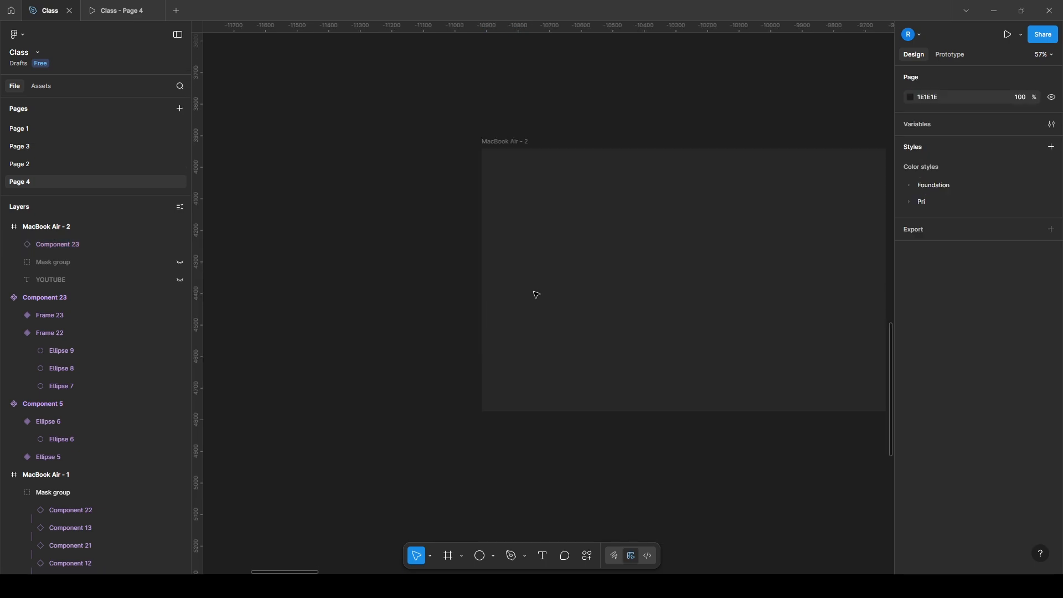
click(500, 164)
text(120)
key(Return)
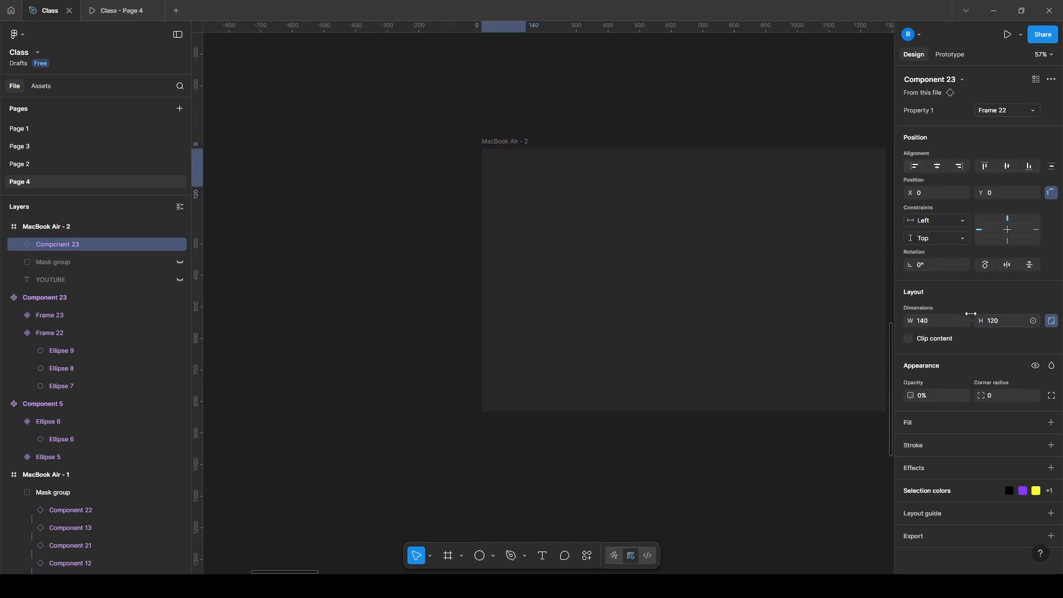
Duplicate the corner instance across the top of MacBook Air - 2 to form an edge-to-edge row of ten tiles
drag(553, 139, 393, 164)
click(390, 165)
drag(360, 199, 400, 204)
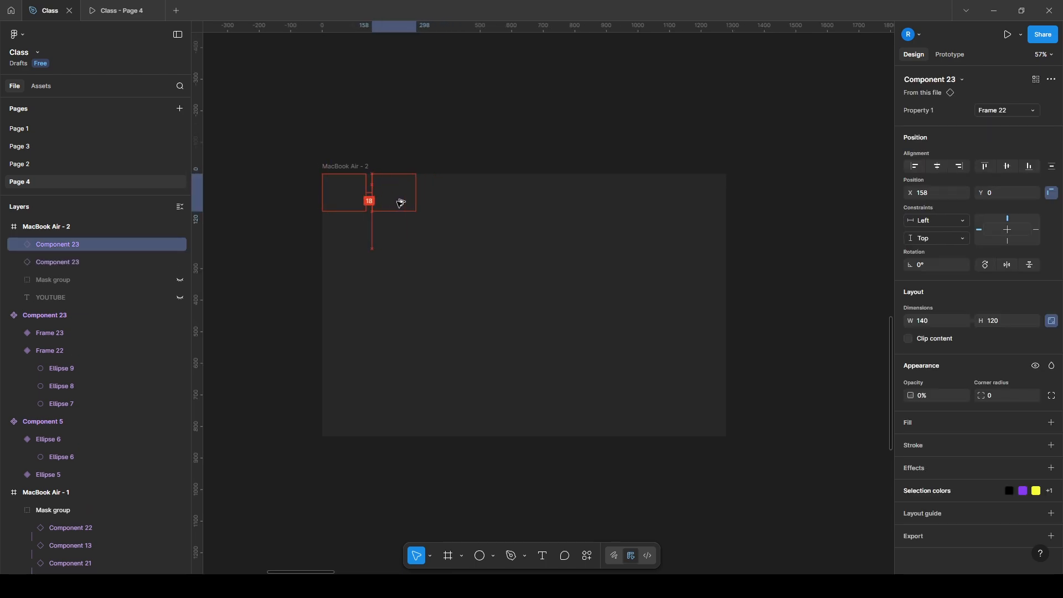
key(ctrl+d)
key(ctrl+d)
key(ctrl+d)
key(ctrl+d)
key(ctrl+d)
key(ctrl+d)
key(ctrl+d)
key(ctrl+d)
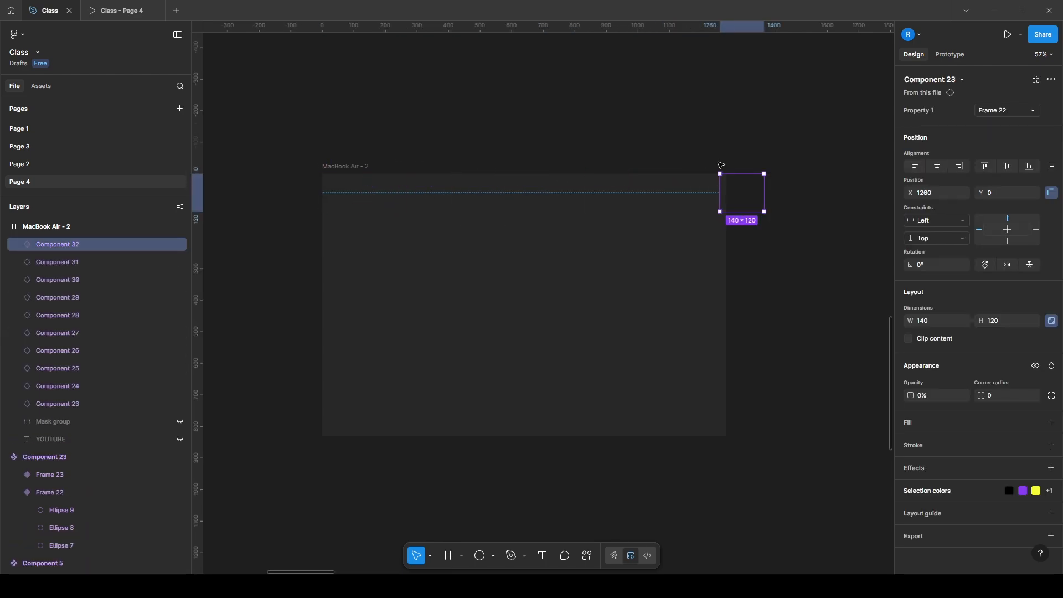
Duplicate the whole row of tiles downward at 118 px spacing until seven rows cover the MacBook Air - 2 frame
drag(289, 159, 689, 236)
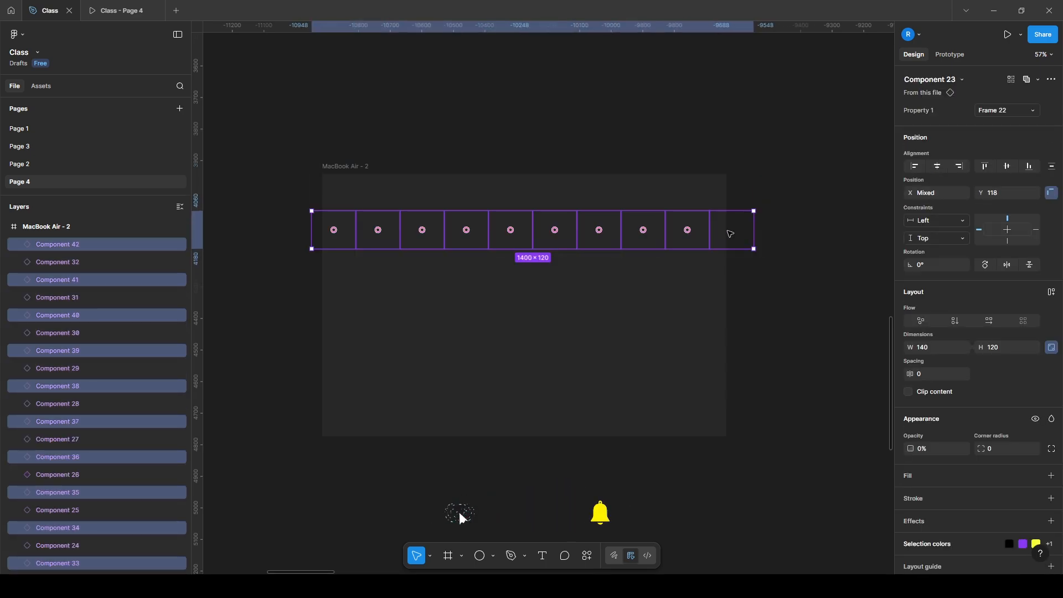
key(ctrl+d)
key(ctrl+d)
key(ctrl+d)
key(ctrl+d)
key(ctrl+d)
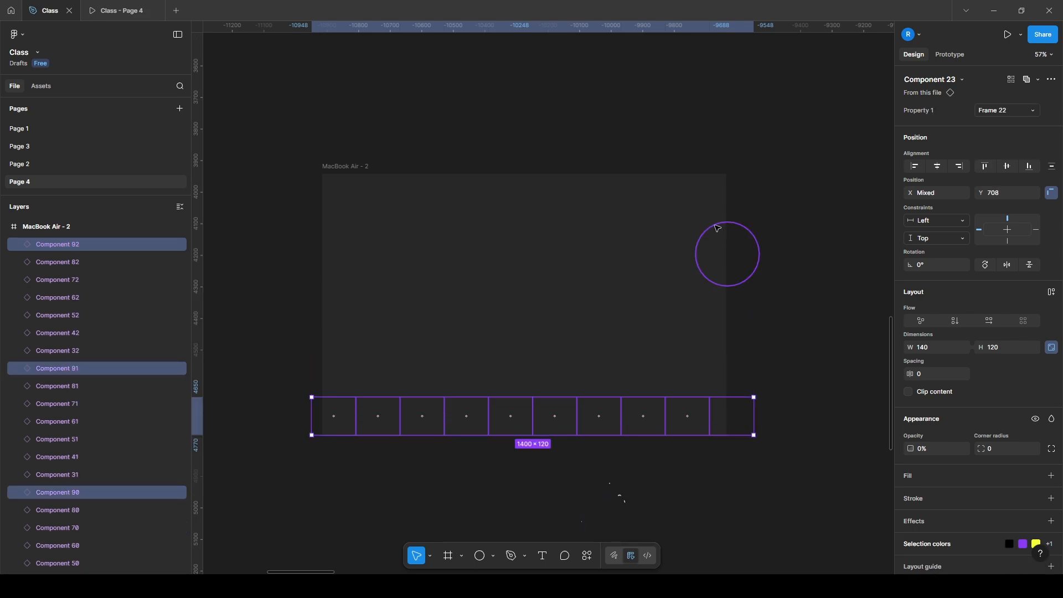
Select the MacBook Air - 2 frame, preview its tiled hover glow in the prototype, and return to the design file
click(355, 166)
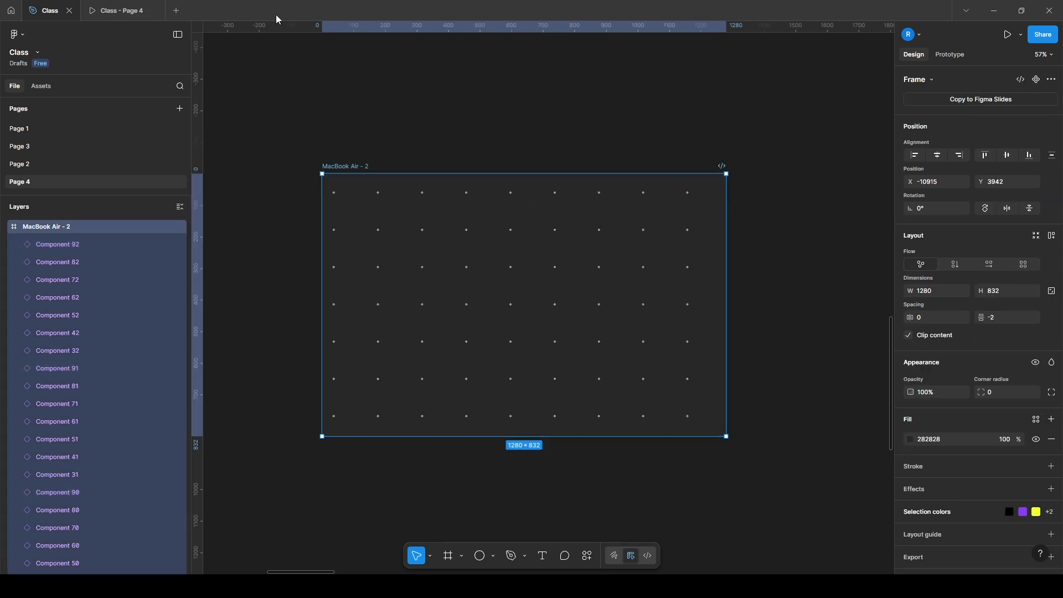
click(133, 10)
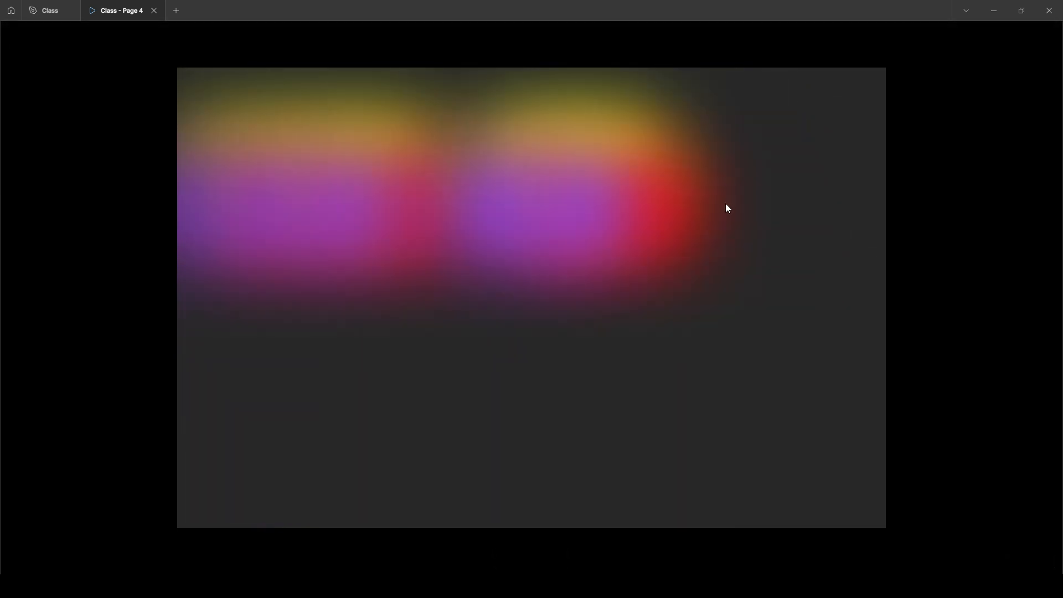
click(47, 10)
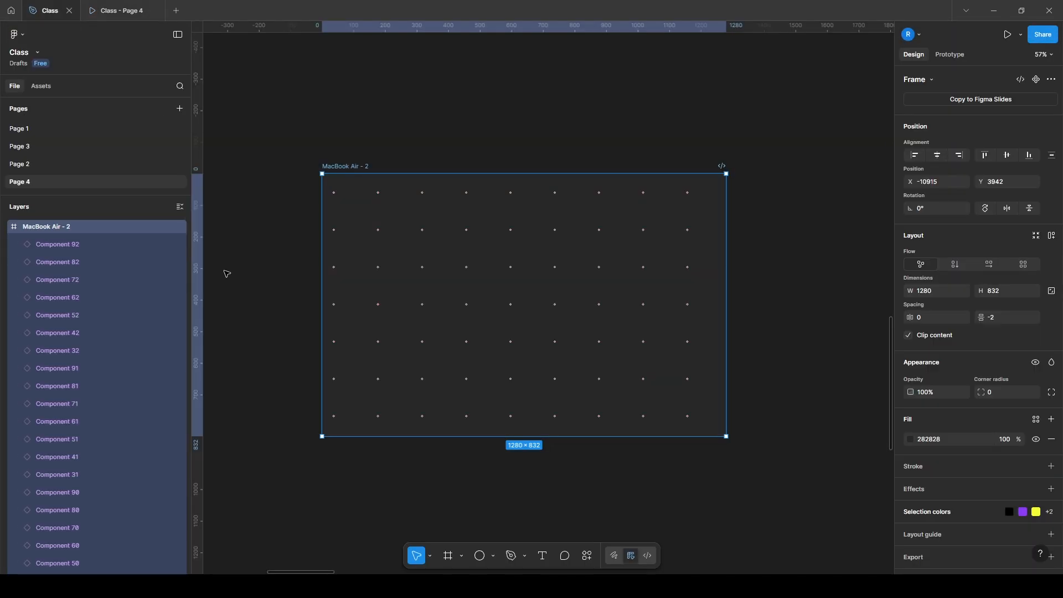
Draw a closed, curvy blob about 1213 × 508 with the Pen tool across the MacBook Air - 2 frame
click(294, 291)
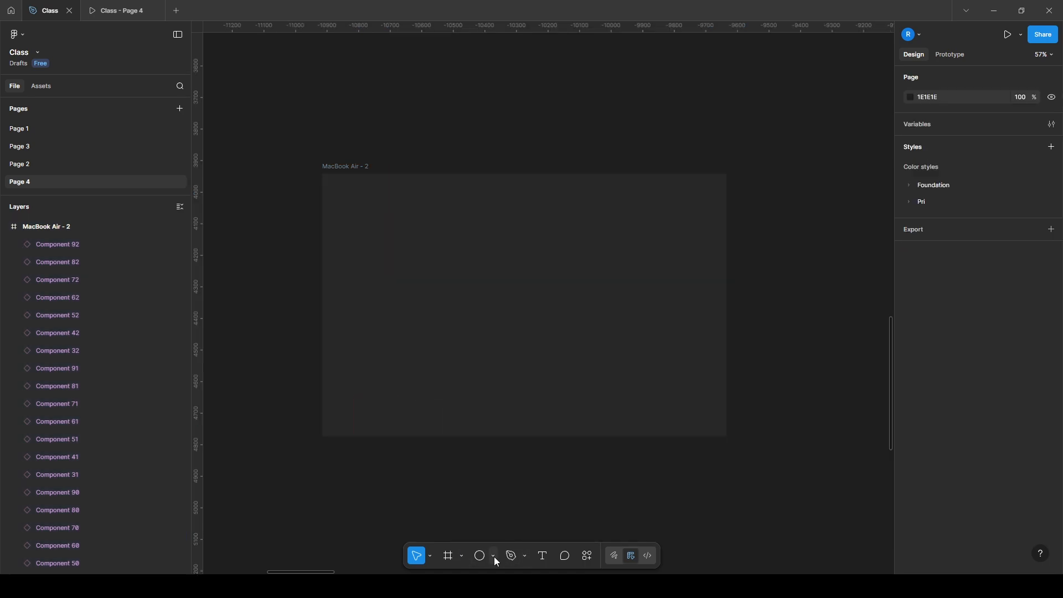
click(376, 402)
drag(372, 334, 391, 318)
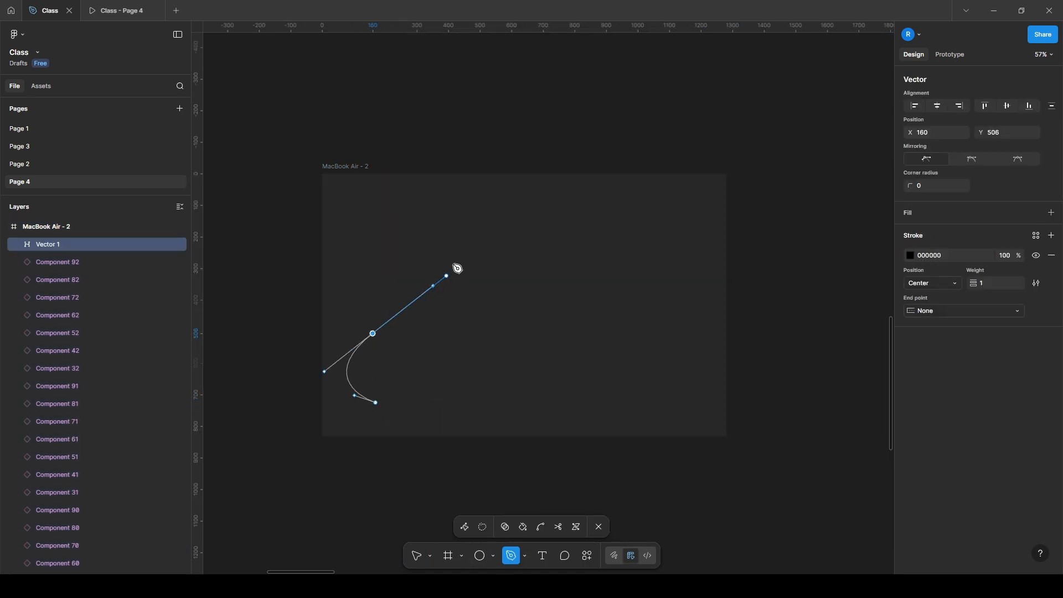
drag(612, 316, 712, 271)
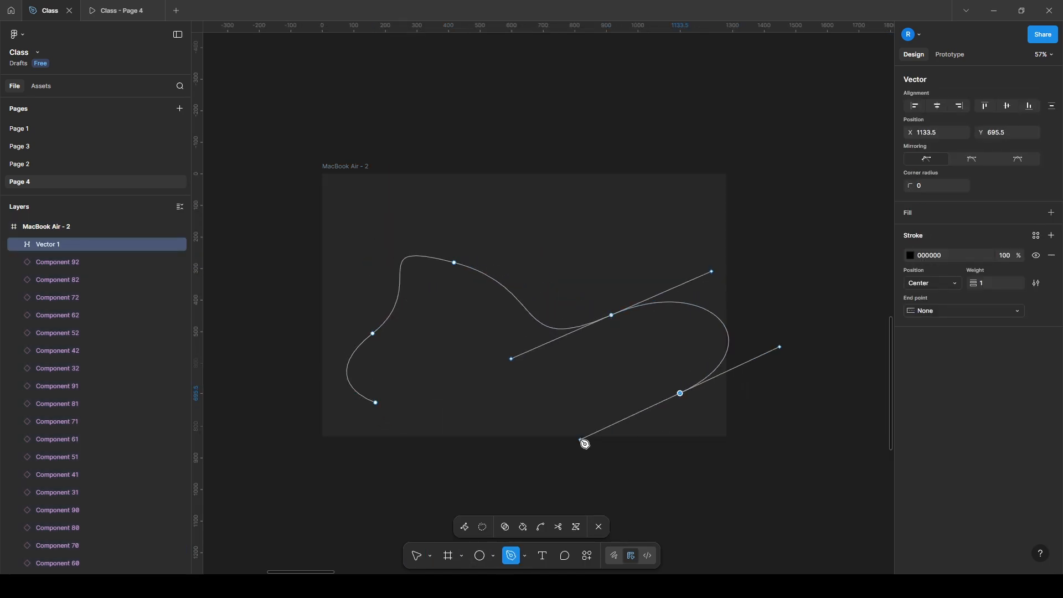
click(377, 403)
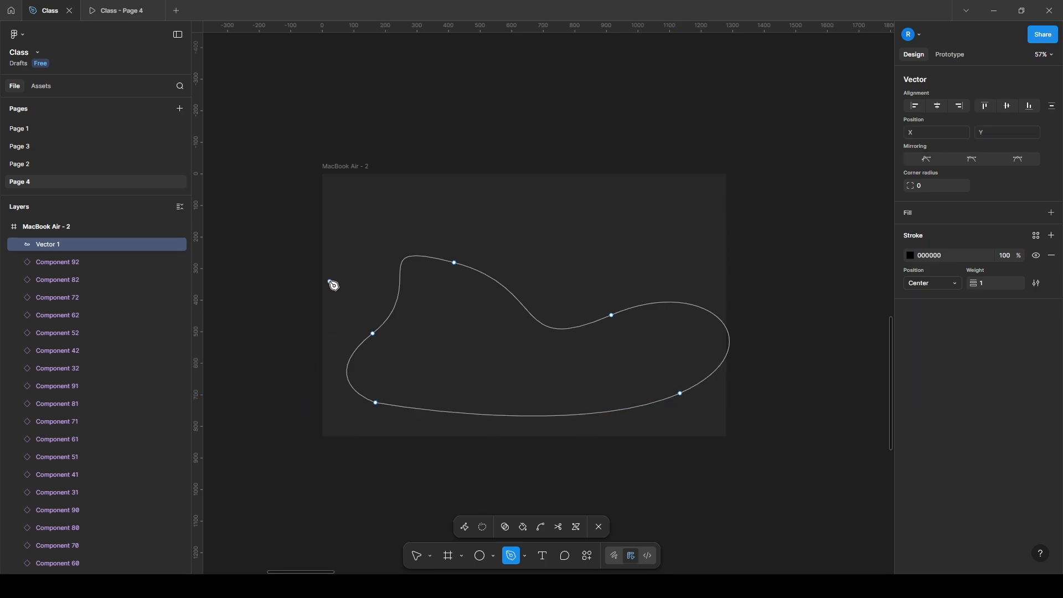
key(Escape)
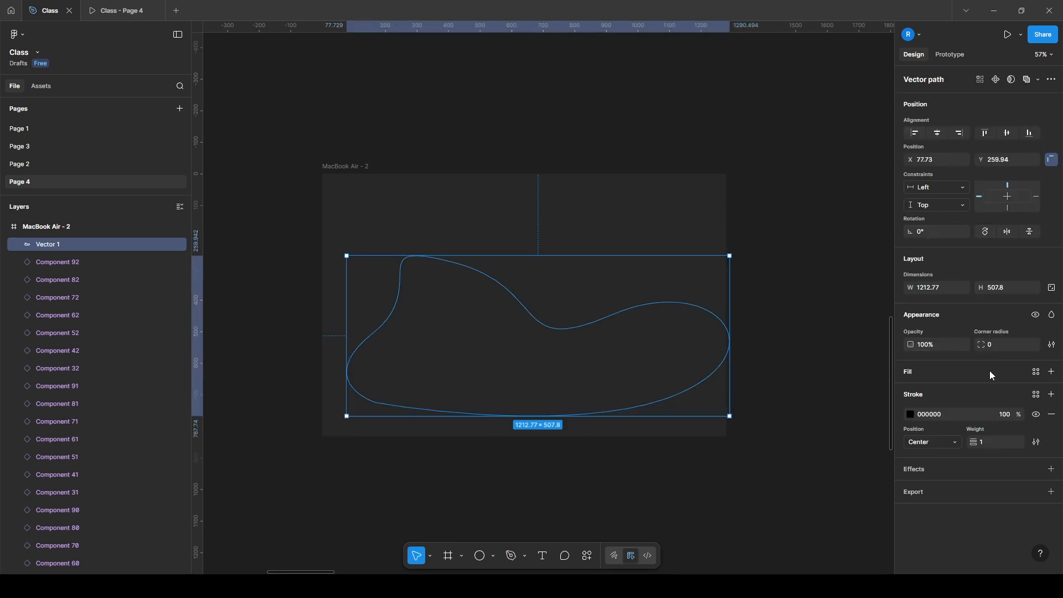
Give the blob a D9D9D9 fill without a stroke and move it to X 32, Y 178
click(1050, 372)
click(1052, 439)
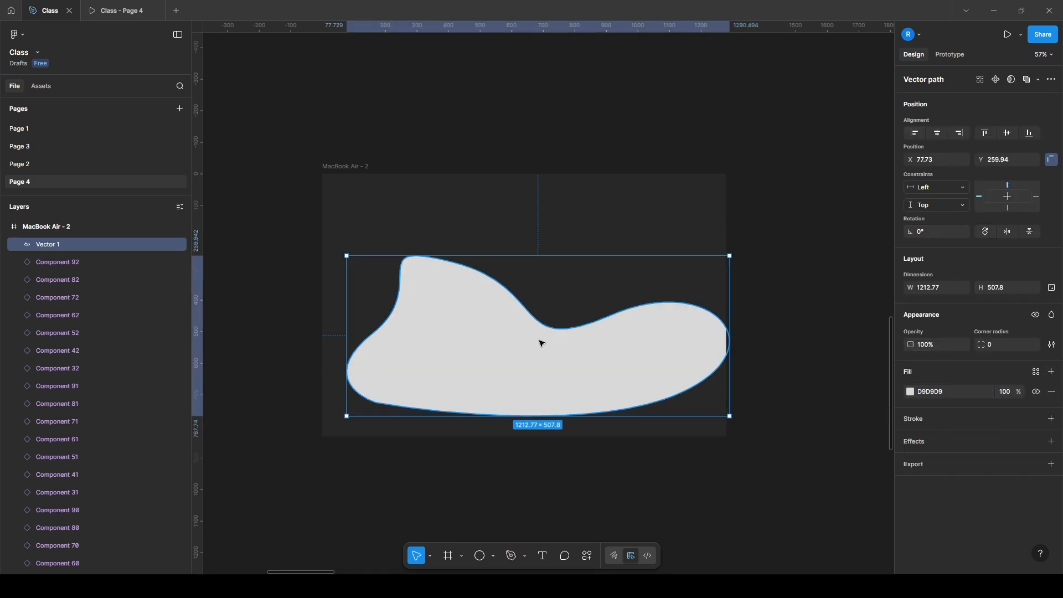
drag(542, 343, 528, 318)
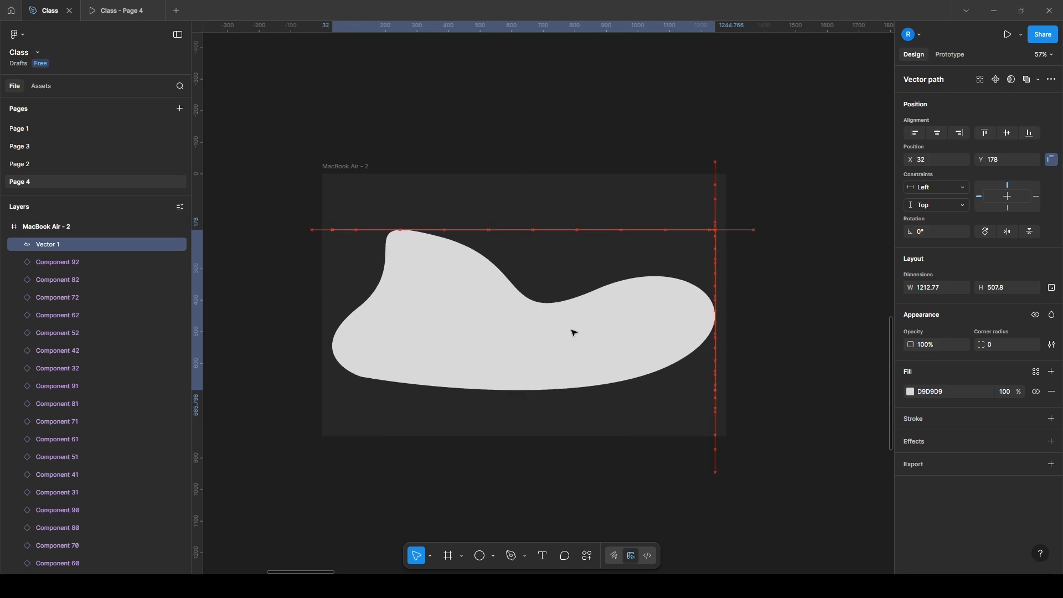
Reorder Vector 1 to sit behind the component tiles but above the hidden Mask group, and duplicate it in place
right_click(47, 244)
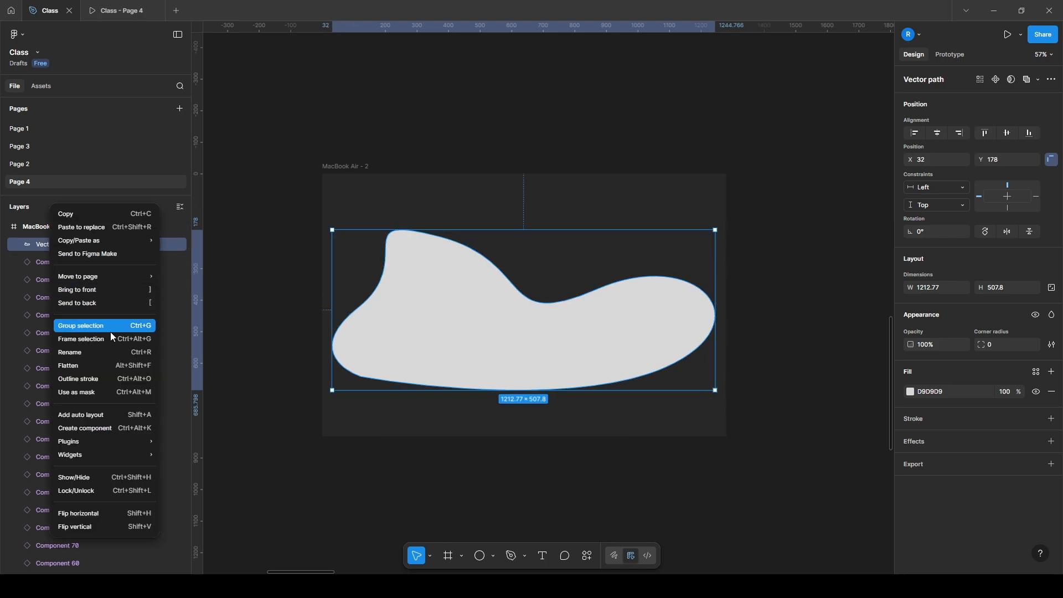
click(105, 303)
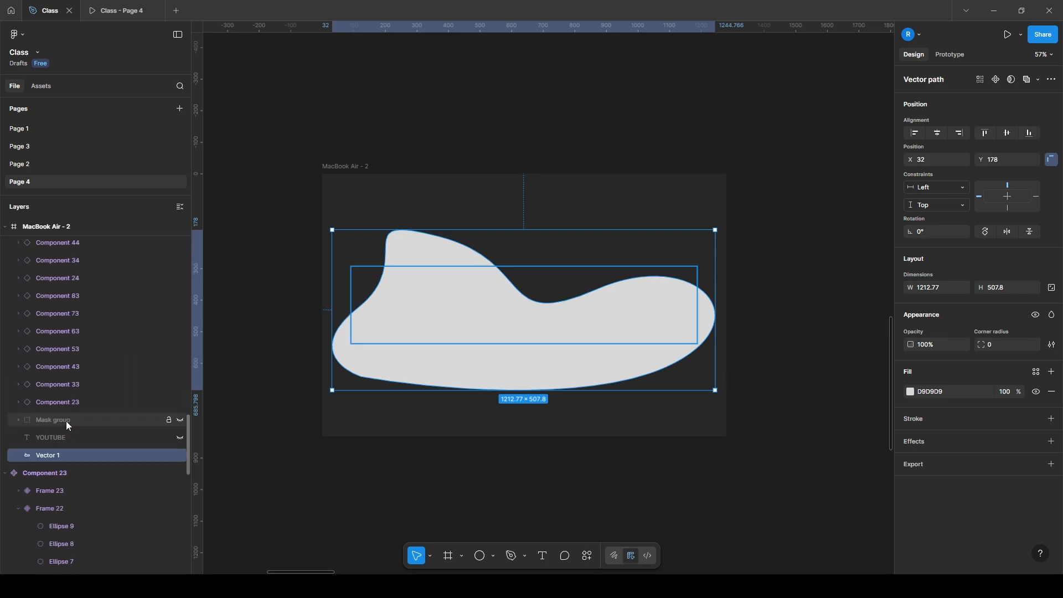
scroll(61, 443, up, 1)
drag(59, 474, 68, 441)
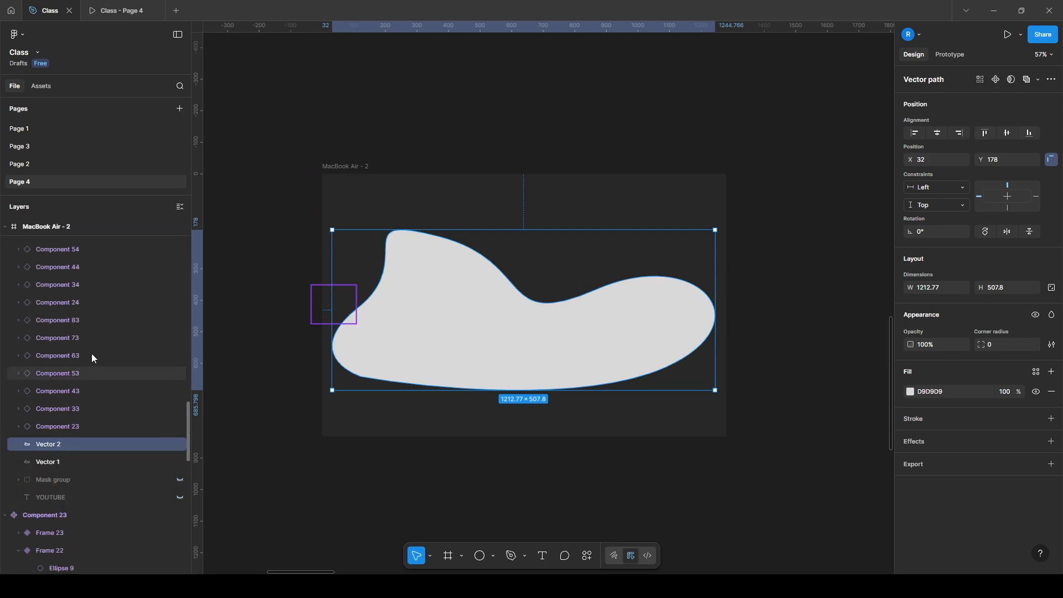
Mask all the component tiles in MacBook Air - 2 with the duplicated blob, Vector 2
scroll(81, 280, up, 5)
scroll(77, 274, up, 10)
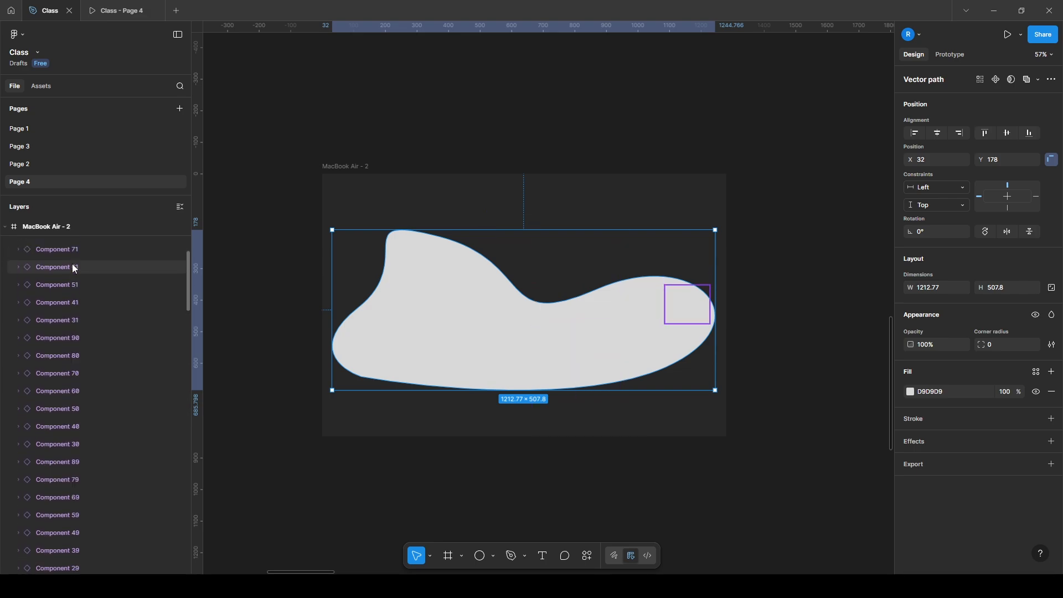
key(ctrl+a)
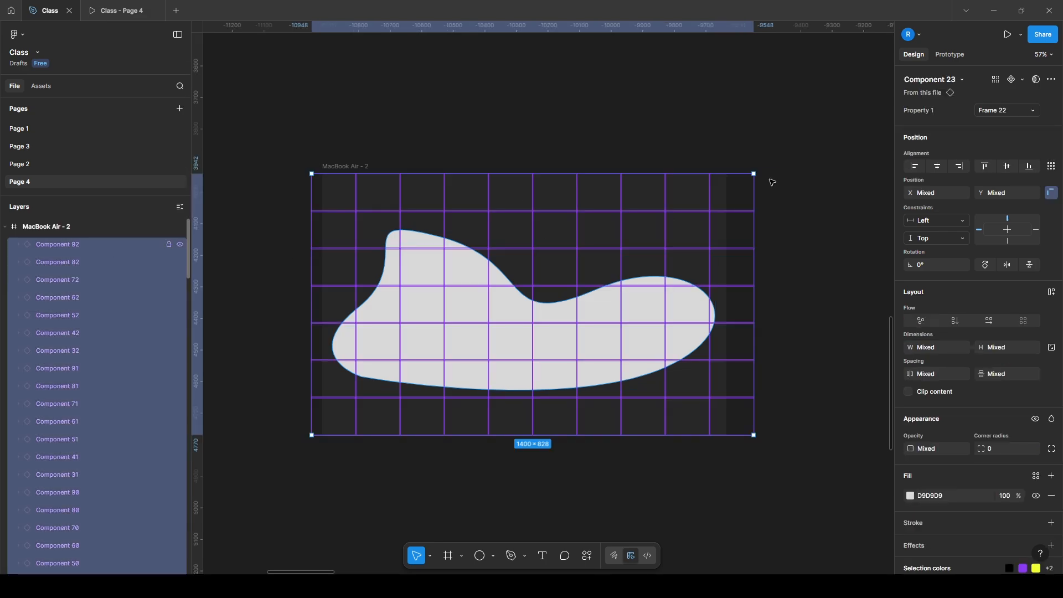
click(1037, 79)
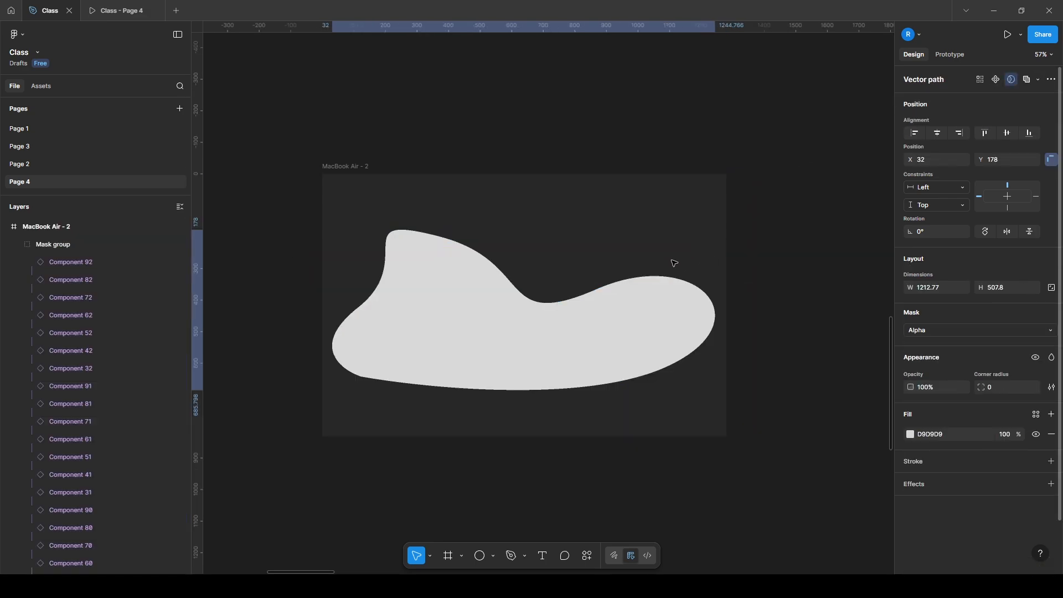
Set Vector 1's fill opacity to 10% and check the masked hover effect in the prototype
scroll(79, 468, down, 8)
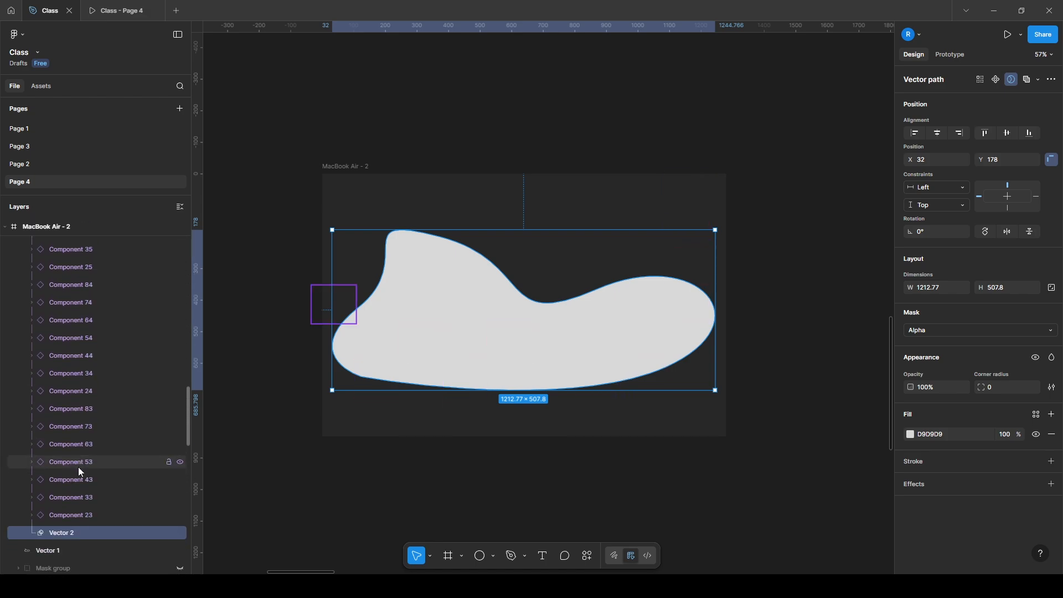
click(47, 417)
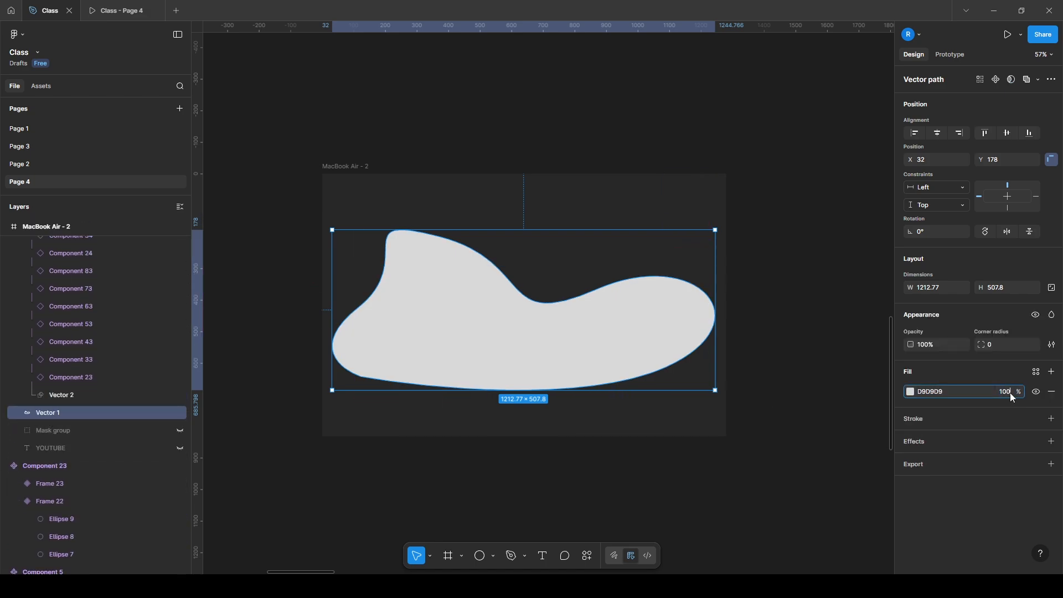
text(10)
key(Return)
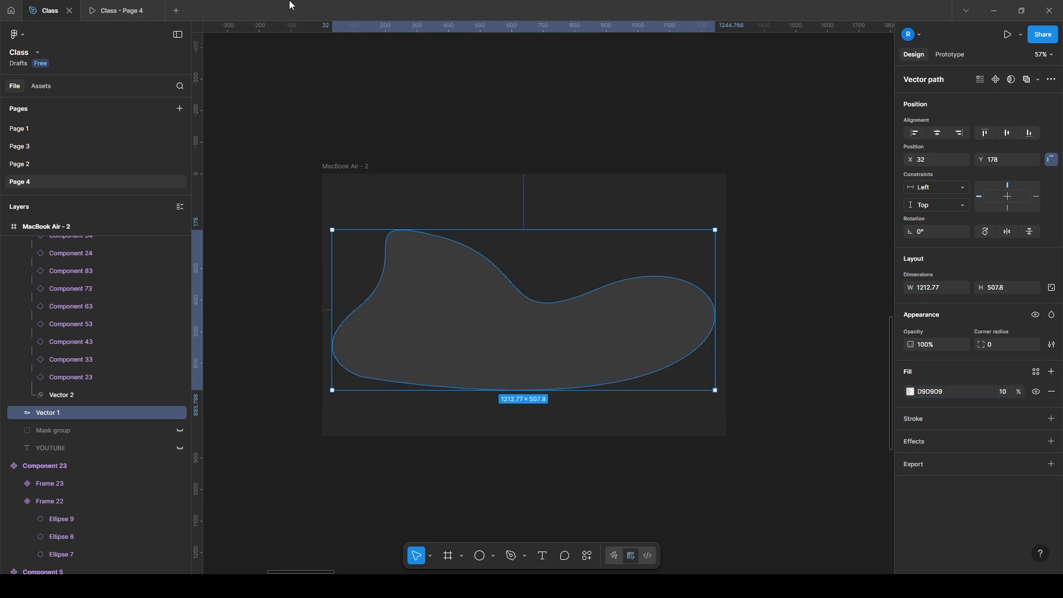
click(139, 9)
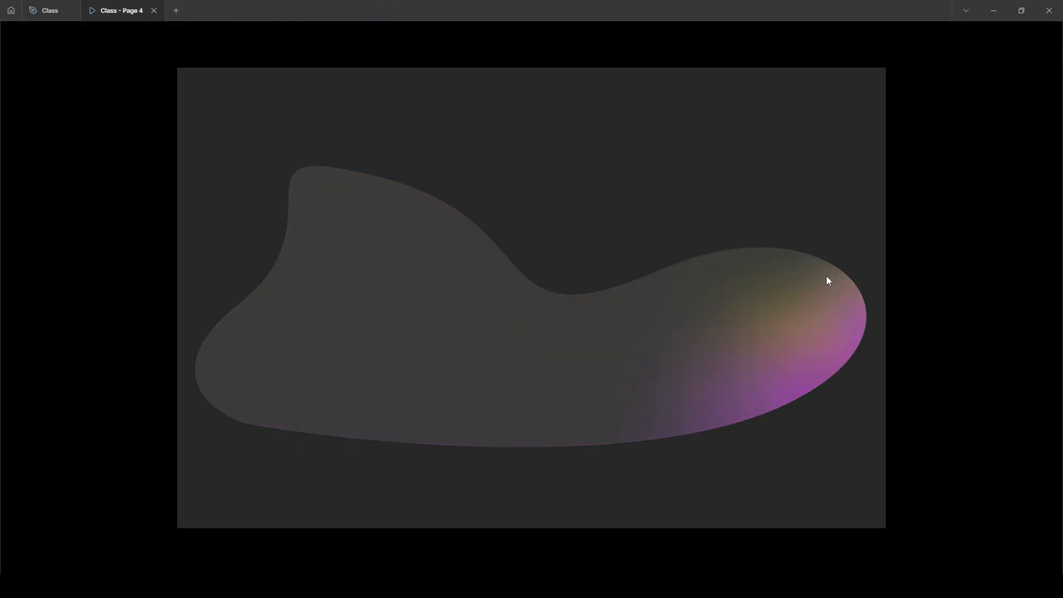
click(52, 11)
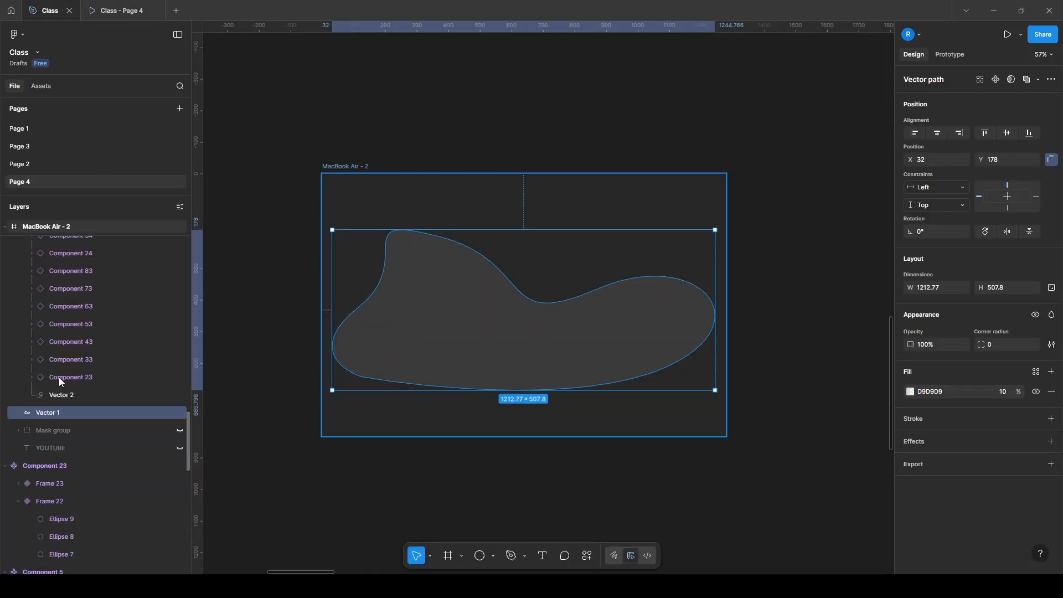
Add a uniform layer blur of 53.5 to Vector 1
click(947, 444)
click(796, 437)
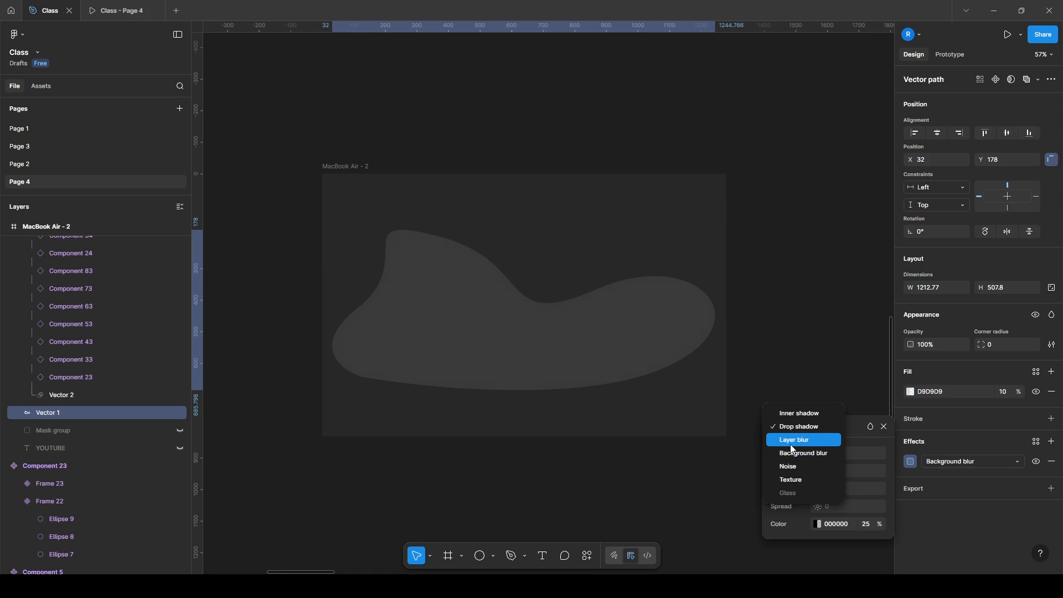
click(792, 443)
drag(818, 469, 898, 469)
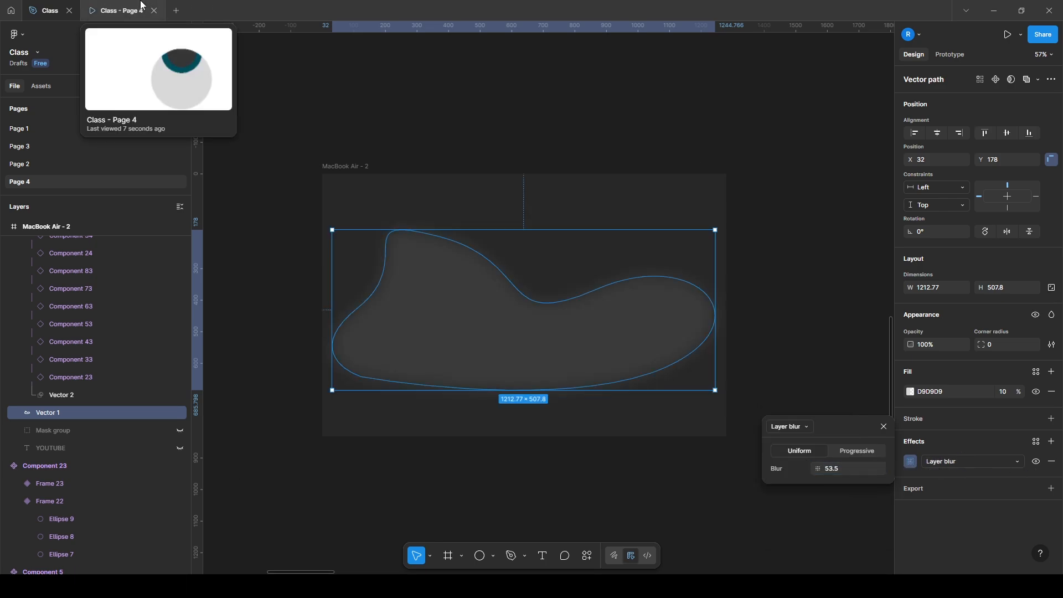
Preview the blurred blob's hover effect in the prototype and return to the design file
click(119, 11)
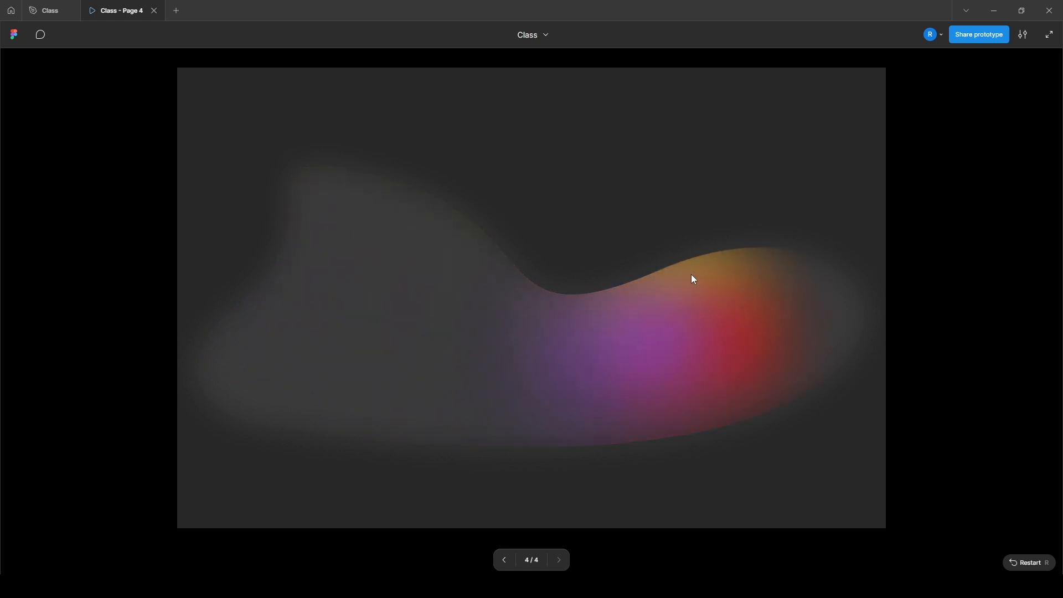
click(19, 2)
click(33, 3)
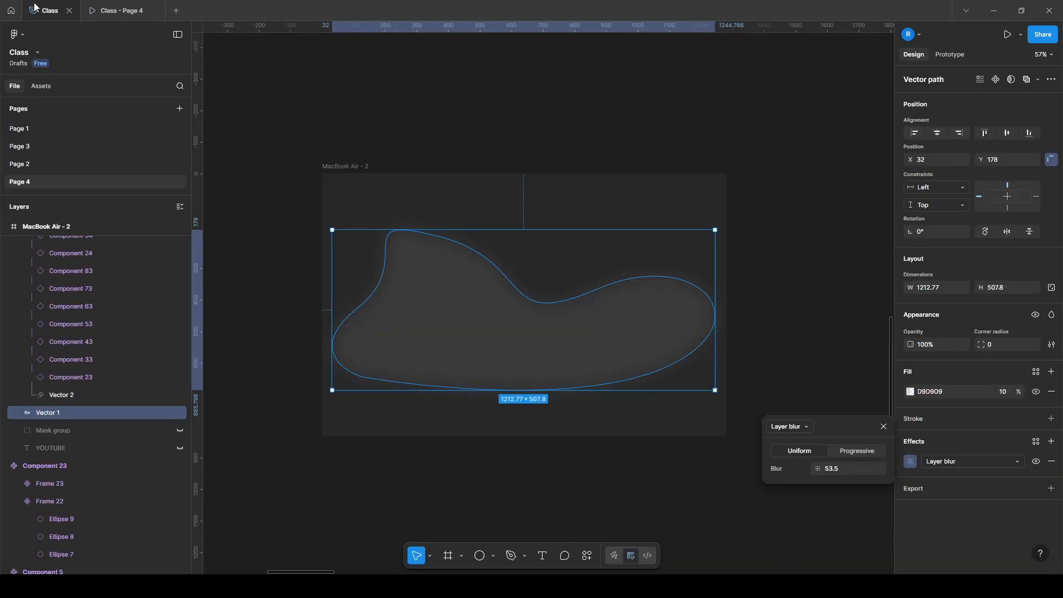
Copy Vector 1's layer blur onto the Vector 2 mask, keep it as the mask's only effect, and preview the prototype
click(59, 396)
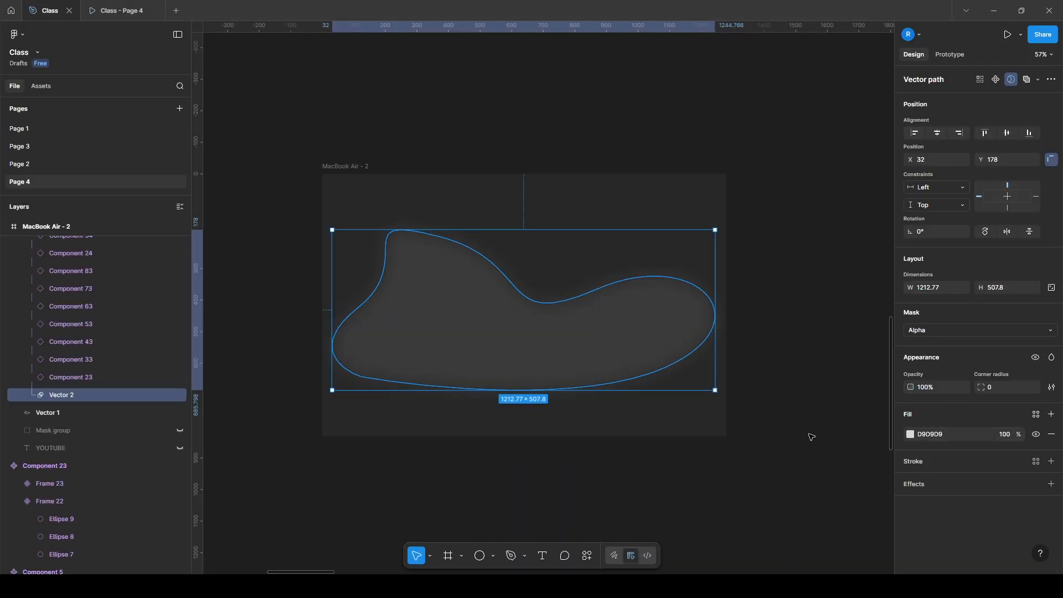
click(111, 413)
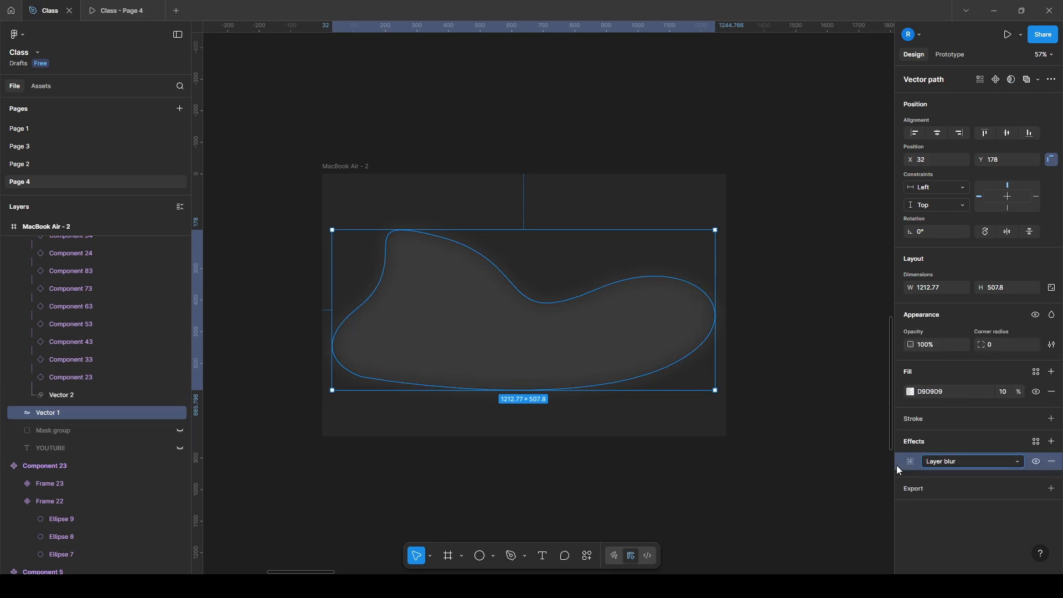
click(89, 394)
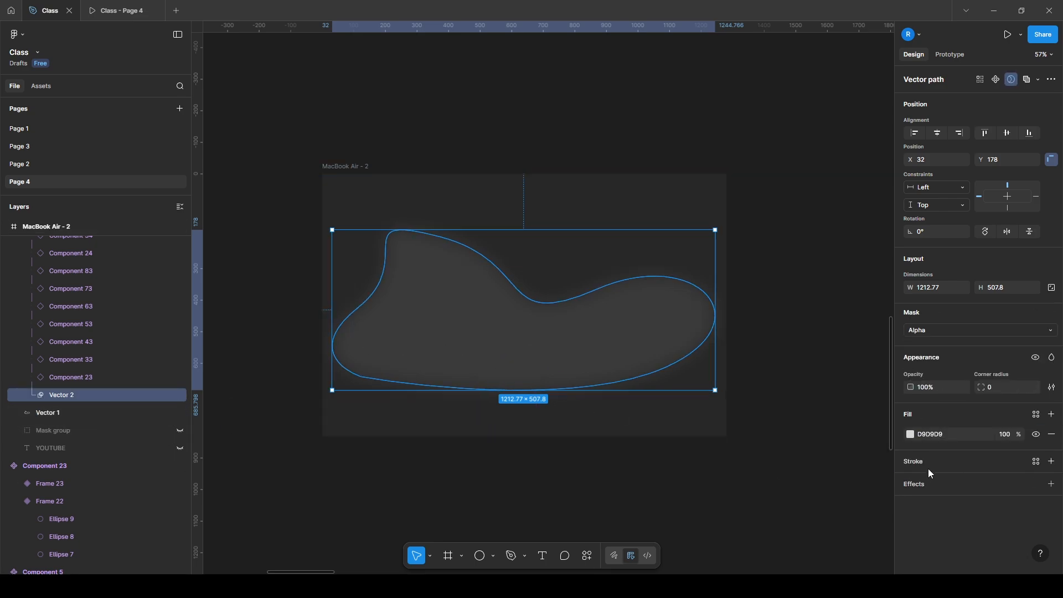
click(915, 486)
click(899, 506)
key(ctrl+v)
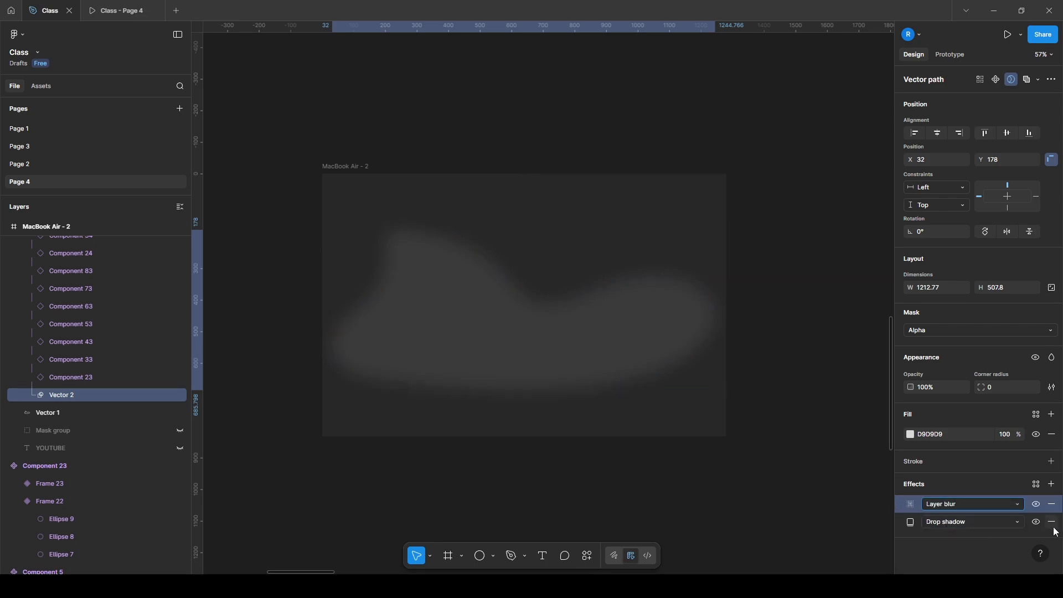
click(1051, 522)
click(116, 11)
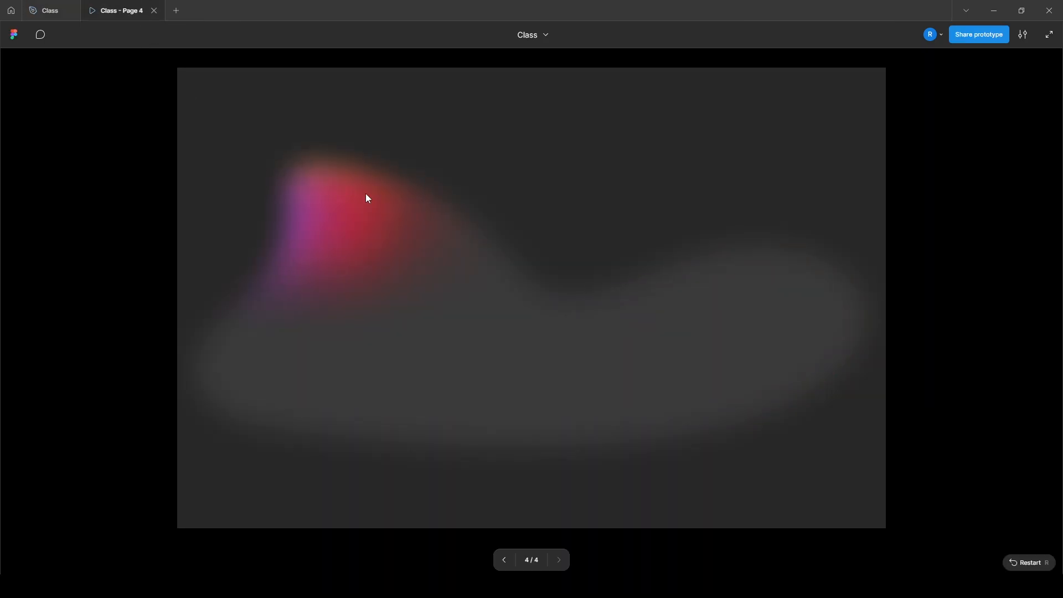